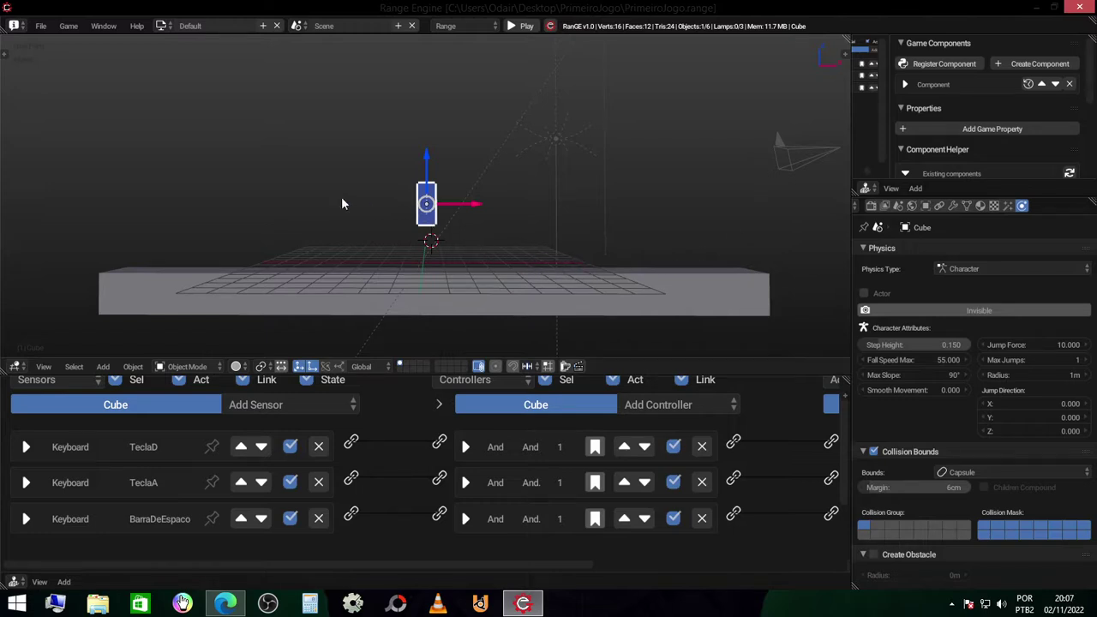
# Toggle numpad emulation in the Preferences input settings, leaving it switched off.
pyautogui.moveTo(559, 211)
pyautogui.mouseDown(button='middle')
pyautogui.moveTo(609, 248)
pyautogui.moveTo(475, 233)
pyautogui.moveTo(500, 244)
pyautogui.mouseUp(button='middle')
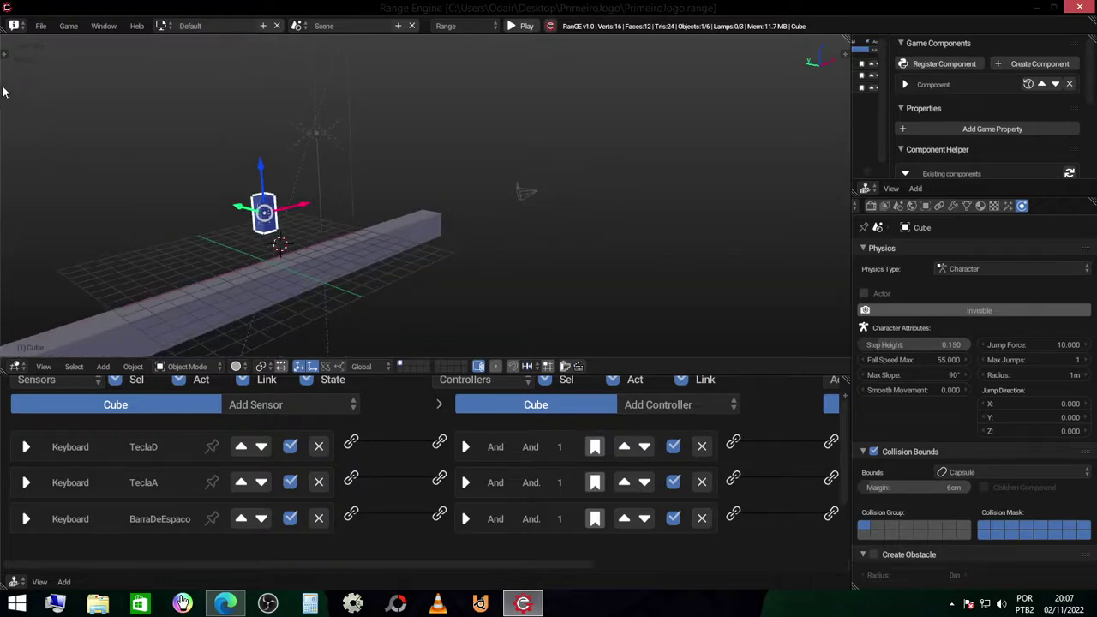
pyautogui.click(42, 29)
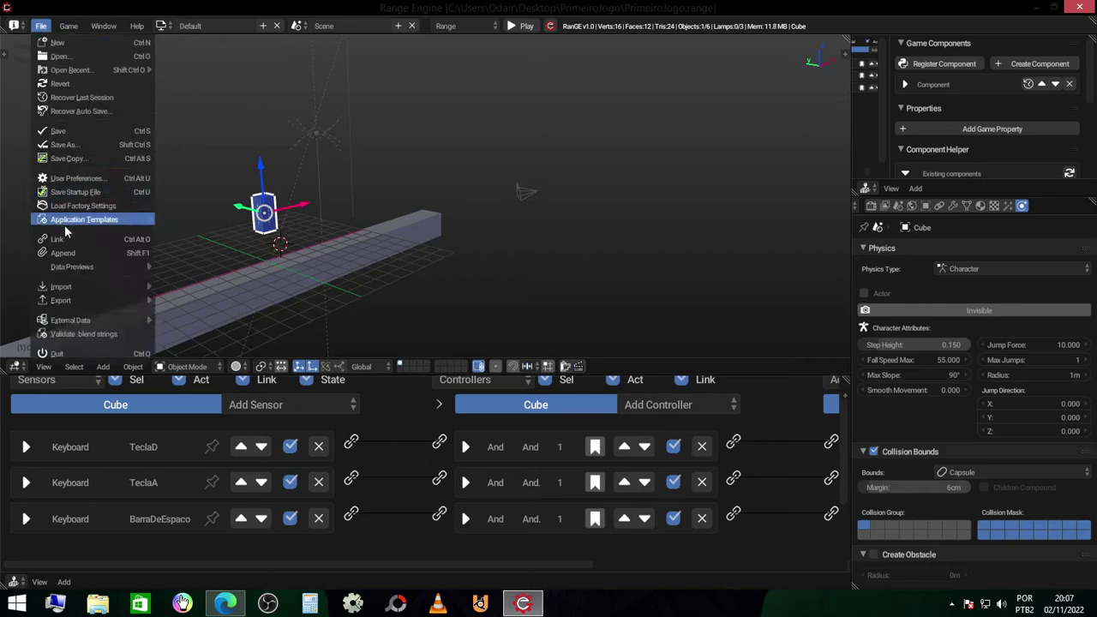
pyautogui.click(86, 181)
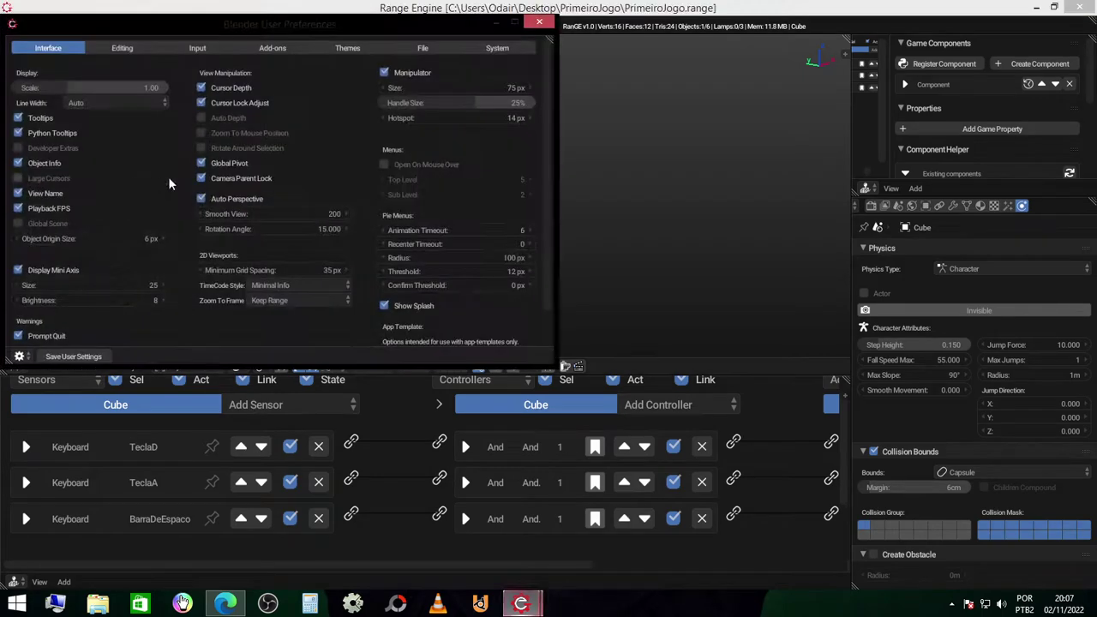
pyautogui.click(199, 49)
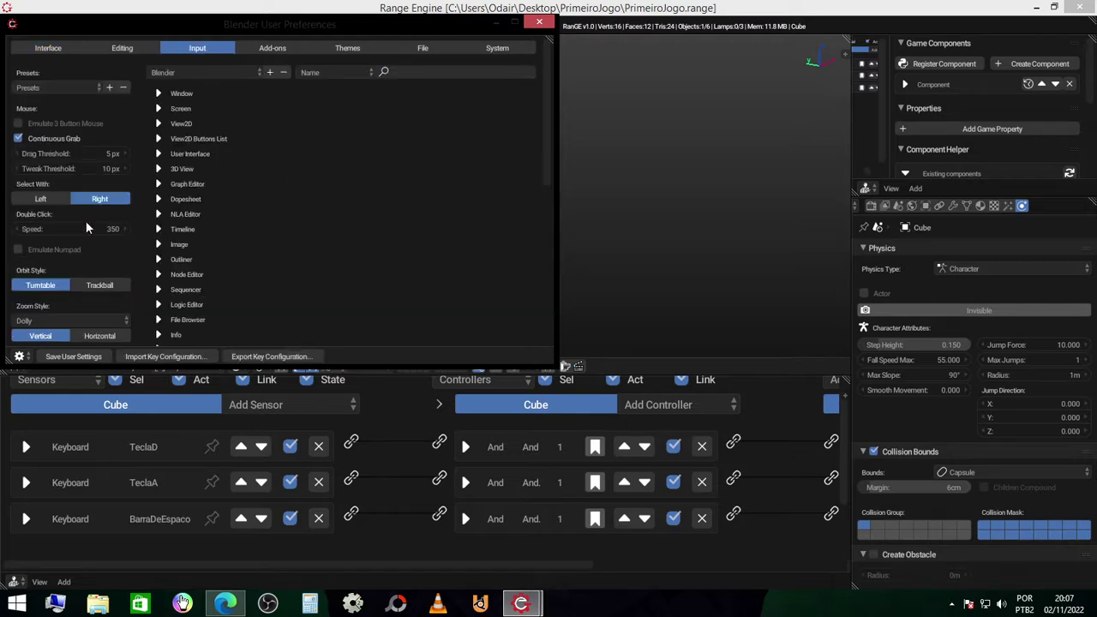
pyautogui.click(18, 250)
pyautogui.click(18, 251)
pyautogui.click(18, 250)
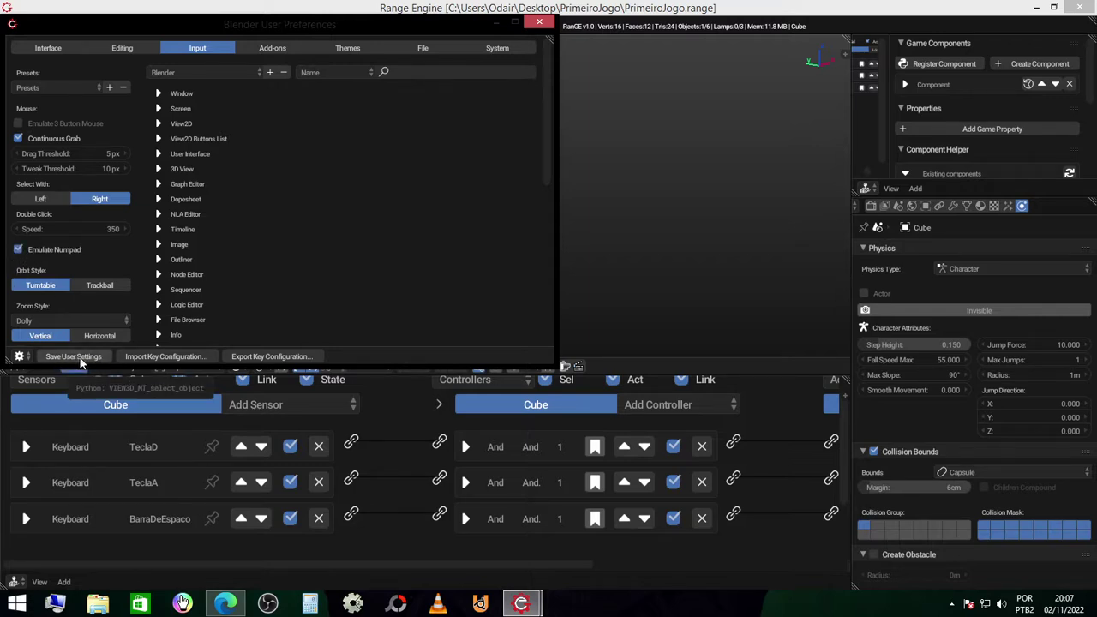
pyautogui.click(21, 250)
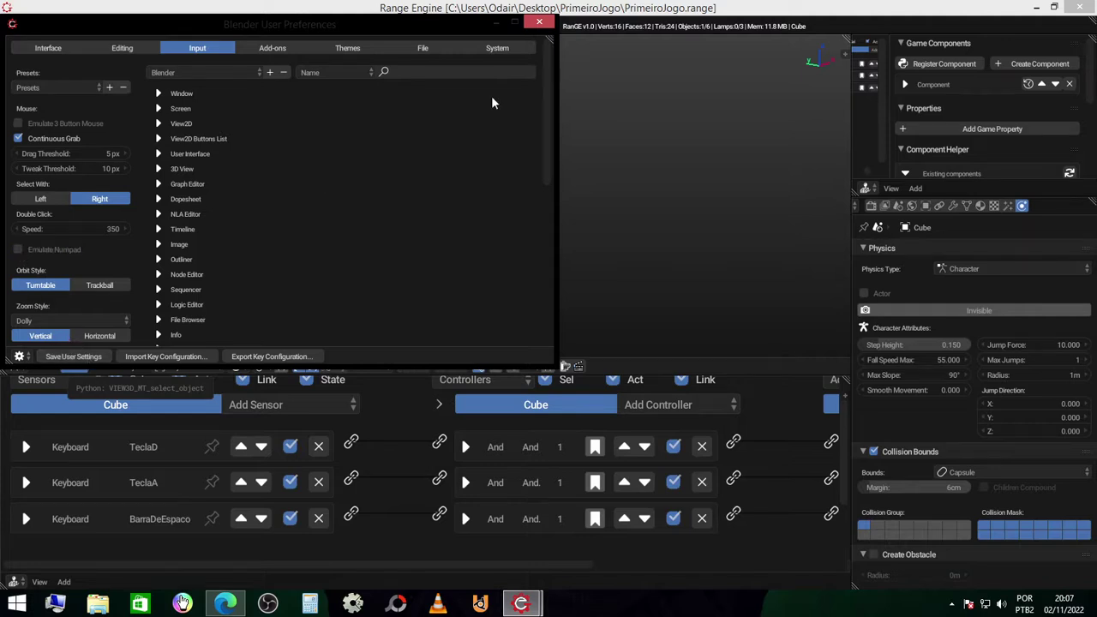
pyautogui.click(543, 23)
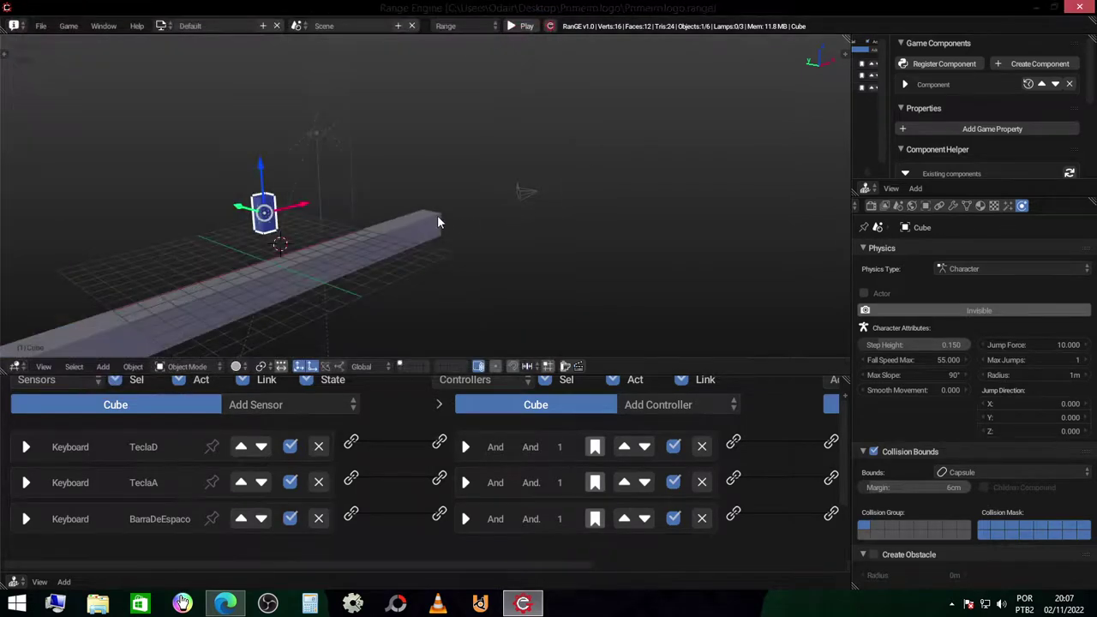
# Zoom in on the blue character box with the item properties sidebar showing.
pyautogui.moveTo(437, 215); pyautogui.dragTo(421, 256, button='middle')
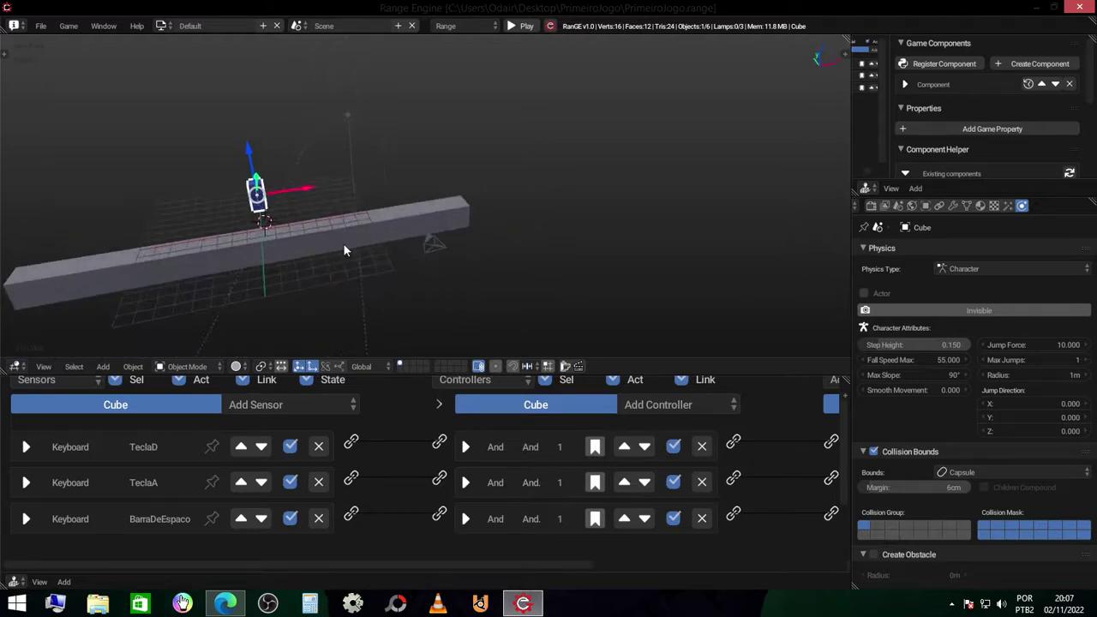
pyautogui.moveTo(344, 244)
pyautogui.mouseDown(button='middle')
pyautogui.moveTo(416, 230)
pyautogui.moveTo(399, 246)
pyautogui.moveTo(485, 196)
pyautogui.mouseUp(button='middle')
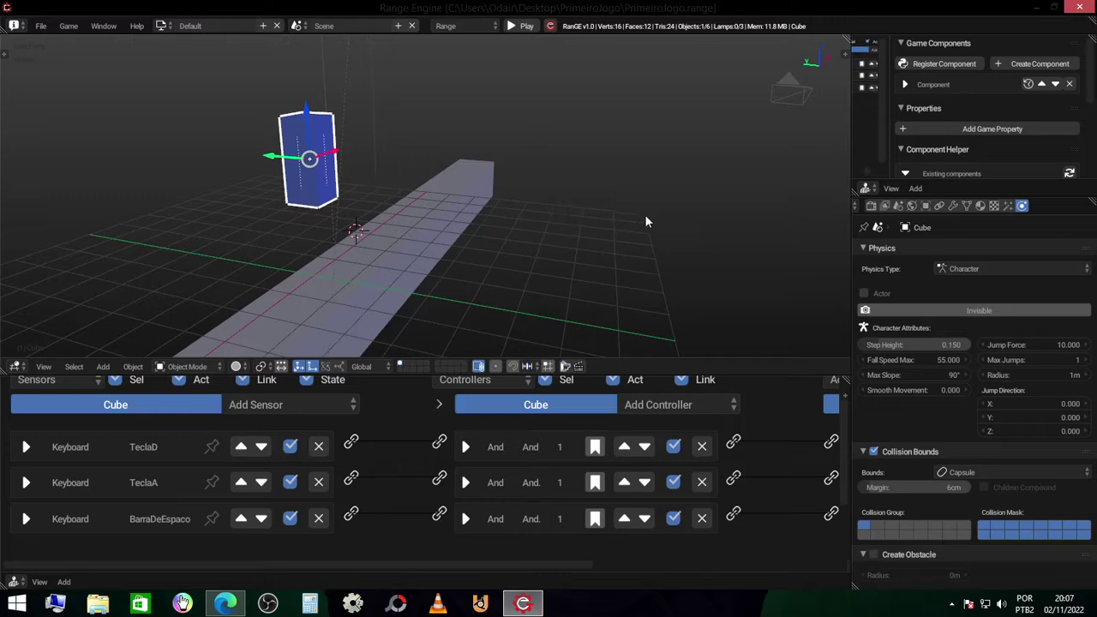
pyautogui.press('n')
pyautogui.moveTo(361, 174)
pyautogui.mouseDown(button='middle')
pyautogui.moveTo(259, 183)
pyautogui.moveTo(287, 155)
pyautogui.moveTo(381, 185)
pyautogui.moveTo(319, 180)
pyautogui.moveTo(343, 184)
pyautogui.mouseUp(button='middle')
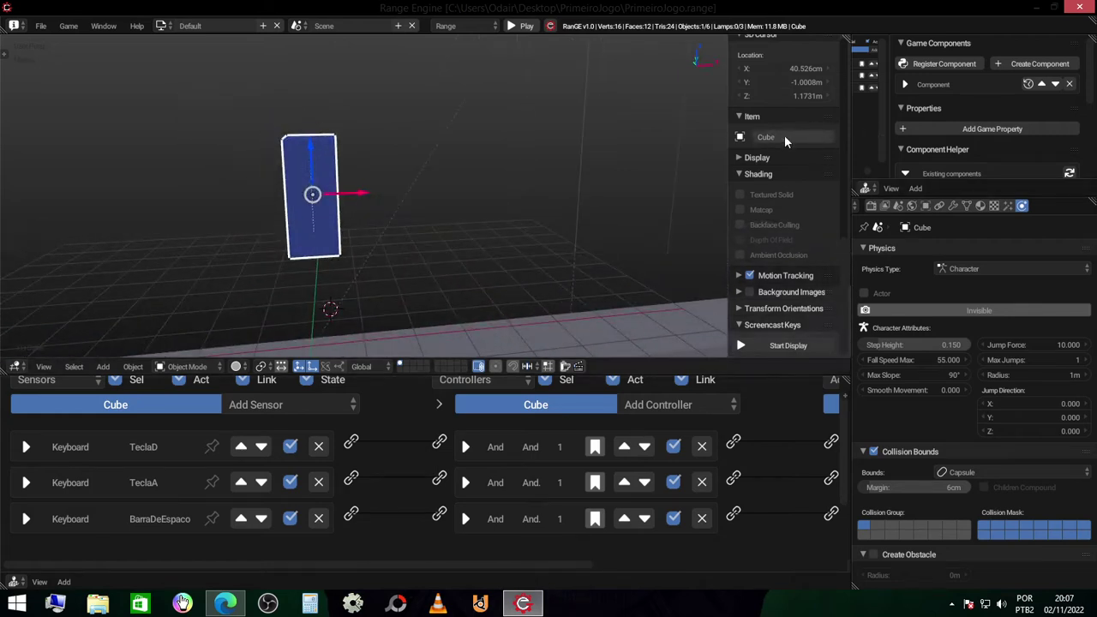
pyautogui.scroll(1, 753, 207)
pyautogui.scroll(2, 753, 207)
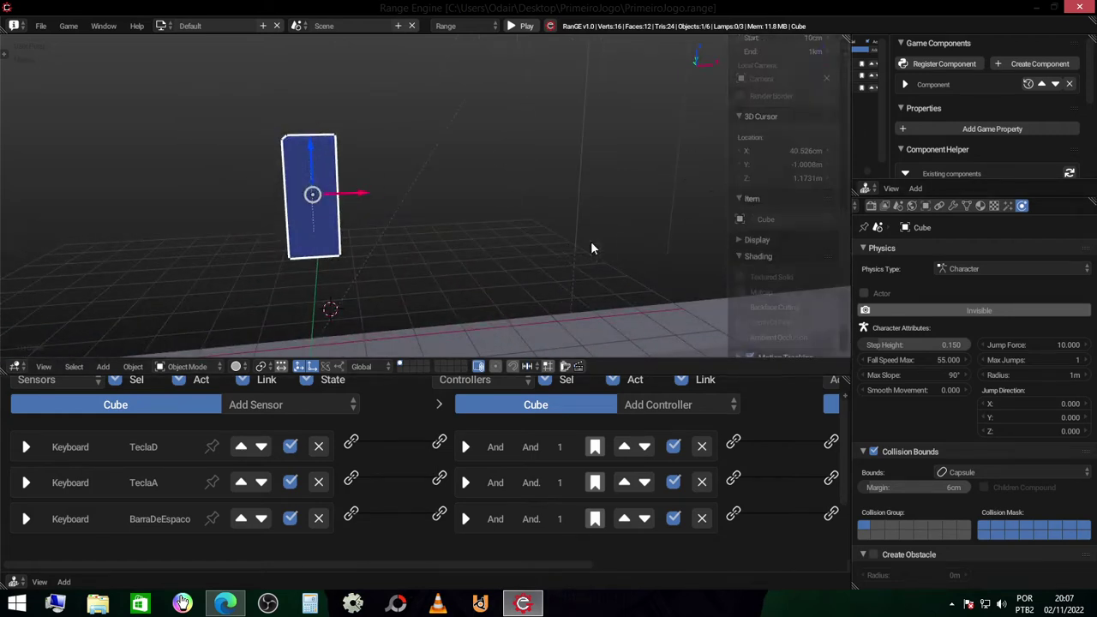
pyautogui.scroll(3, 787, 240)
pyautogui.scroll(3, 789, 225)
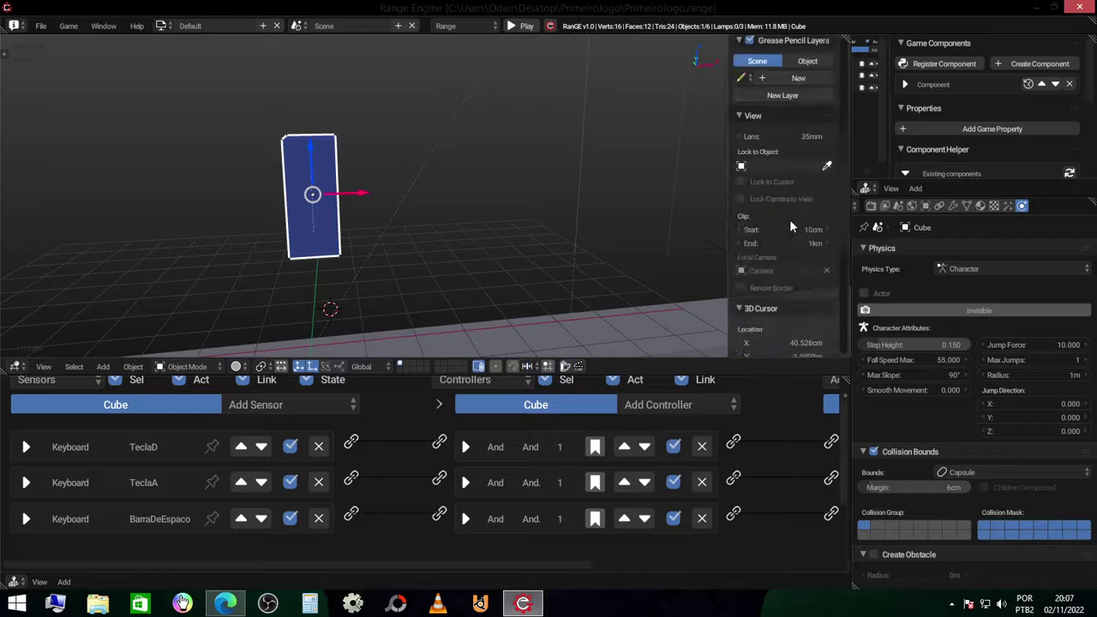
pyautogui.scroll(-5, 780, 236)
pyautogui.scroll(-4, 776, 247)
pyautogui.scroll(3, 776, 247)
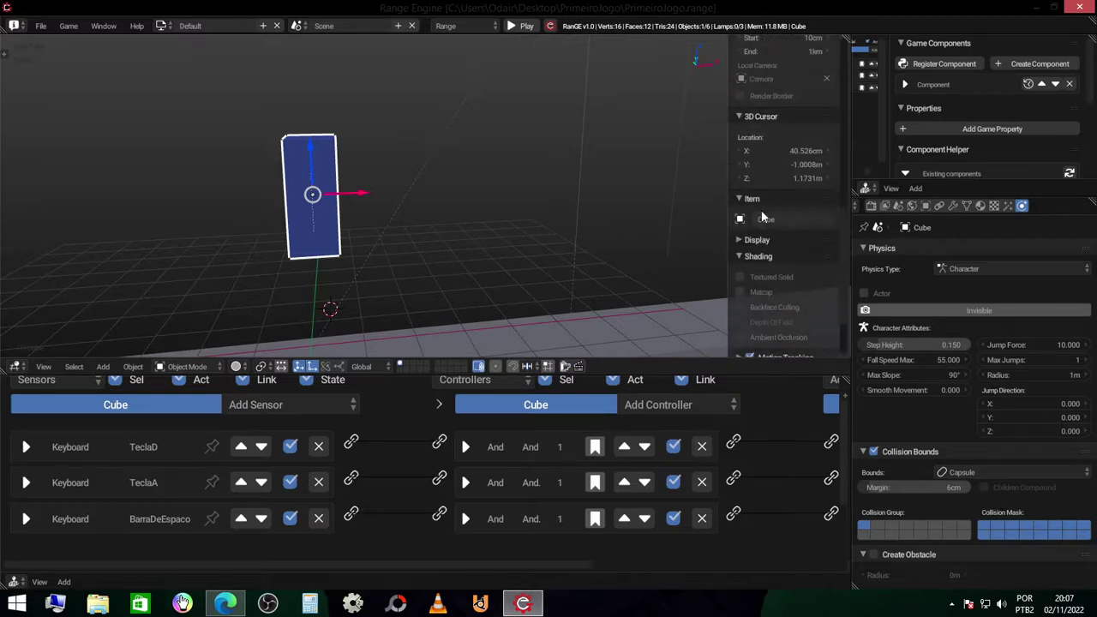
# Rename the Cube object to Mario.
pyautogui.click(783, 220)
pyautogui.write('Ki')
pyautogui.press('BackSpace')
pyautogui.write('Mar')
pyautogui.write('io')
pyautogui.press('Return')
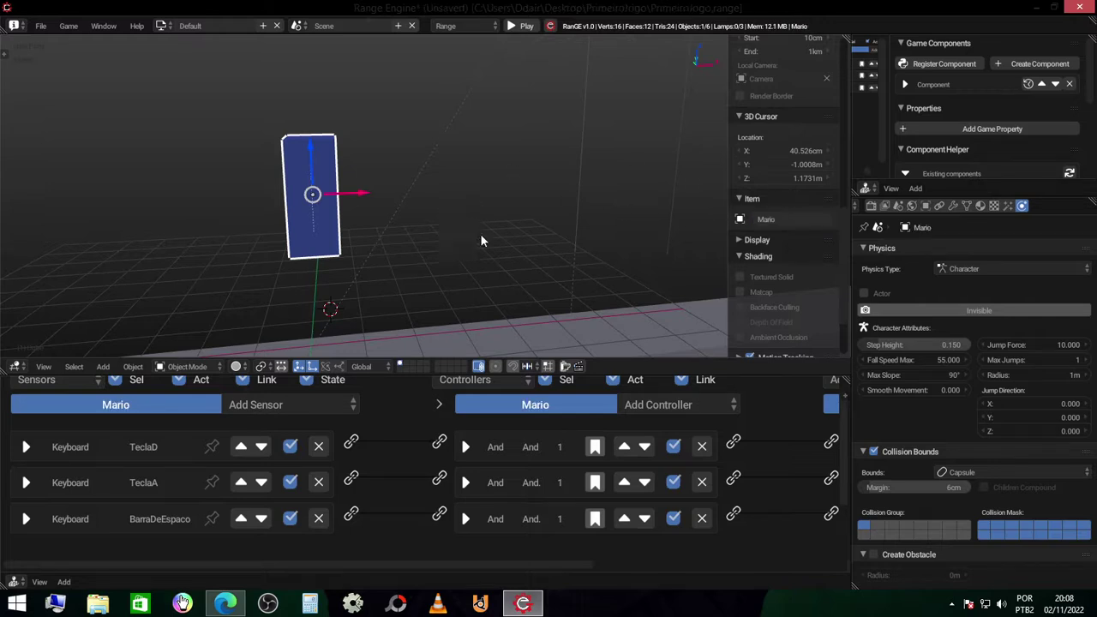
# Rename the Cube mesh data to Mario and hide the sidebar.
pyautogui.click(967, 206)
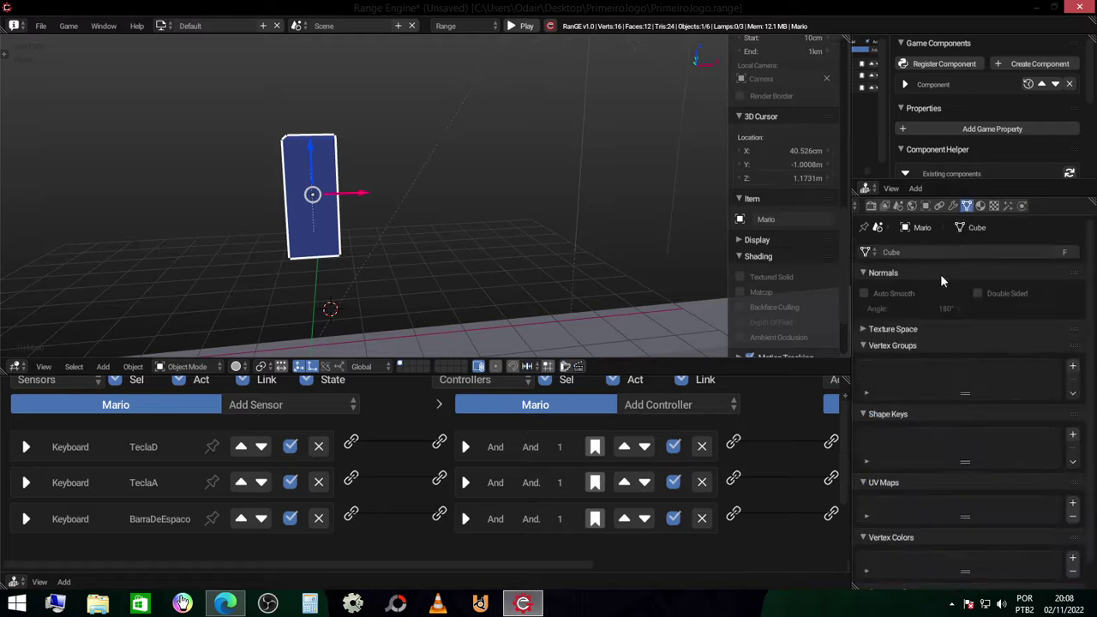
pyautogui.click(926, 252)
pyautogui.write('Mario')
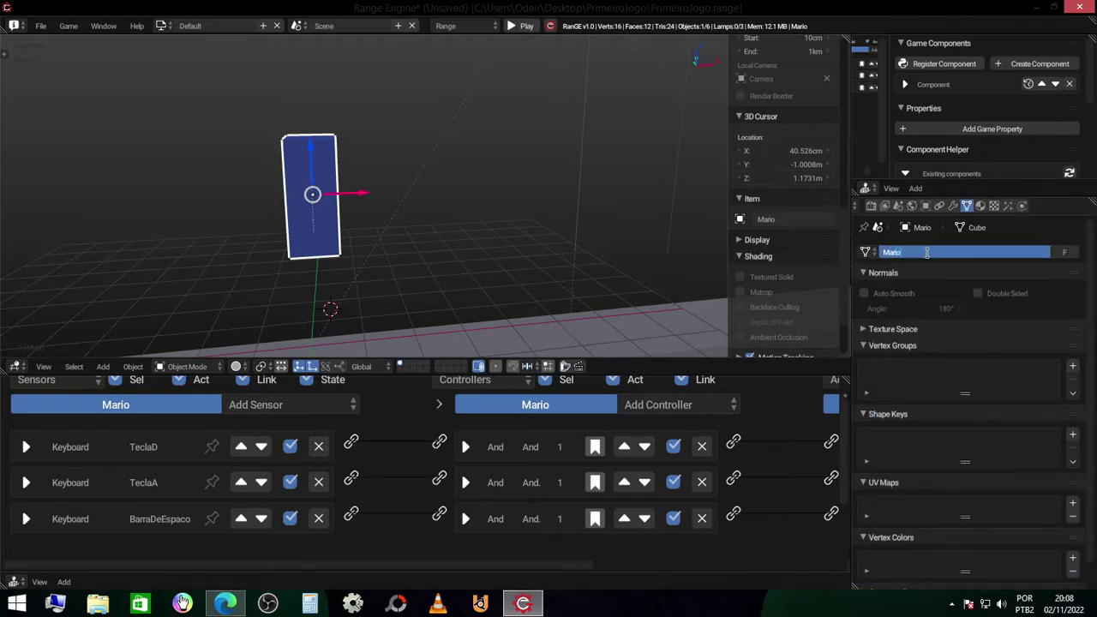
pyautogui.press('Return')
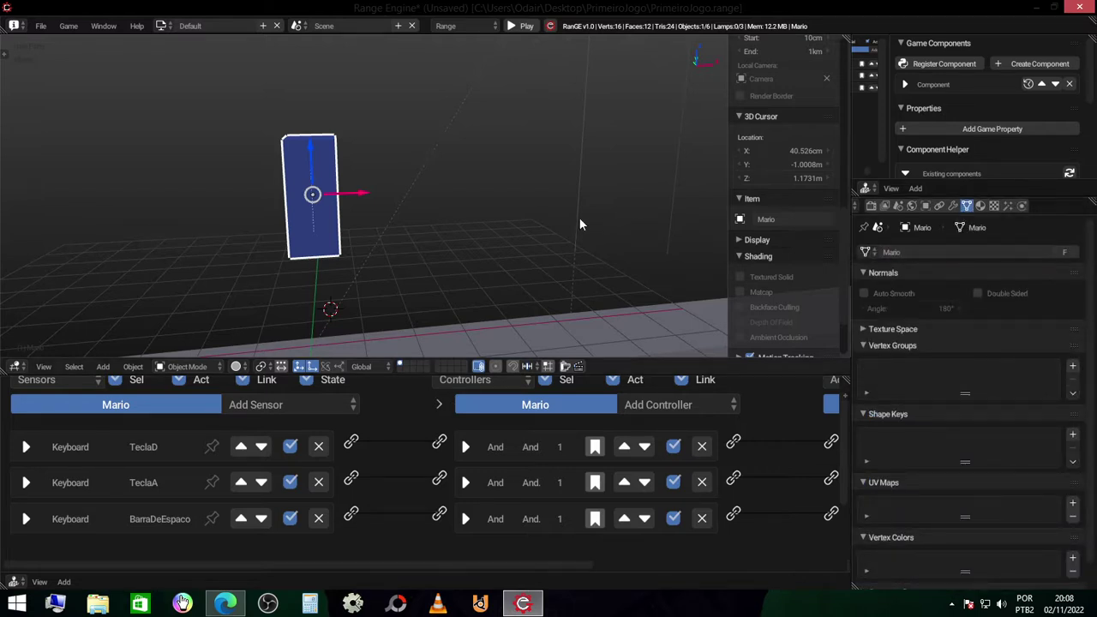
pyautogui.press('n')
pyautogui.scroll(-4, 561, 210)
# Select the long ground bar and rename the object from Cube.001 to Parede.
pyautogui.moveTo(560, 210)
pyautogui.mouseDown(button='middle')
pyautogui.moveTo(576, 171)
pyautogui.moveTo(447, 223)
pyautogui.mouseUp(button='middle')
pyautogui.click(447, 223)
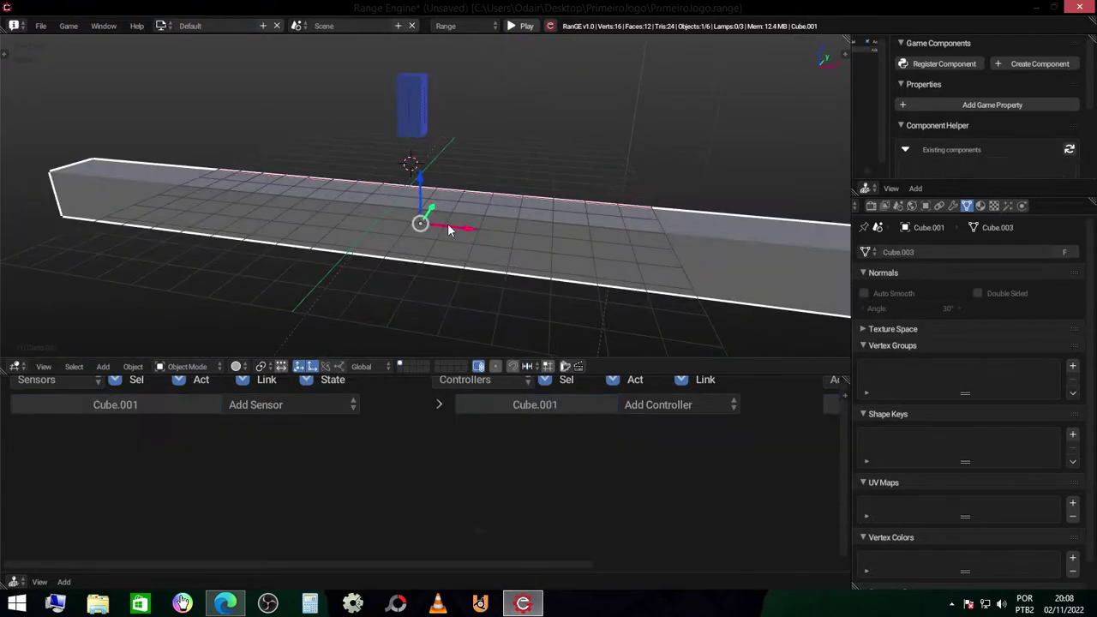
pyautogui.press('n')
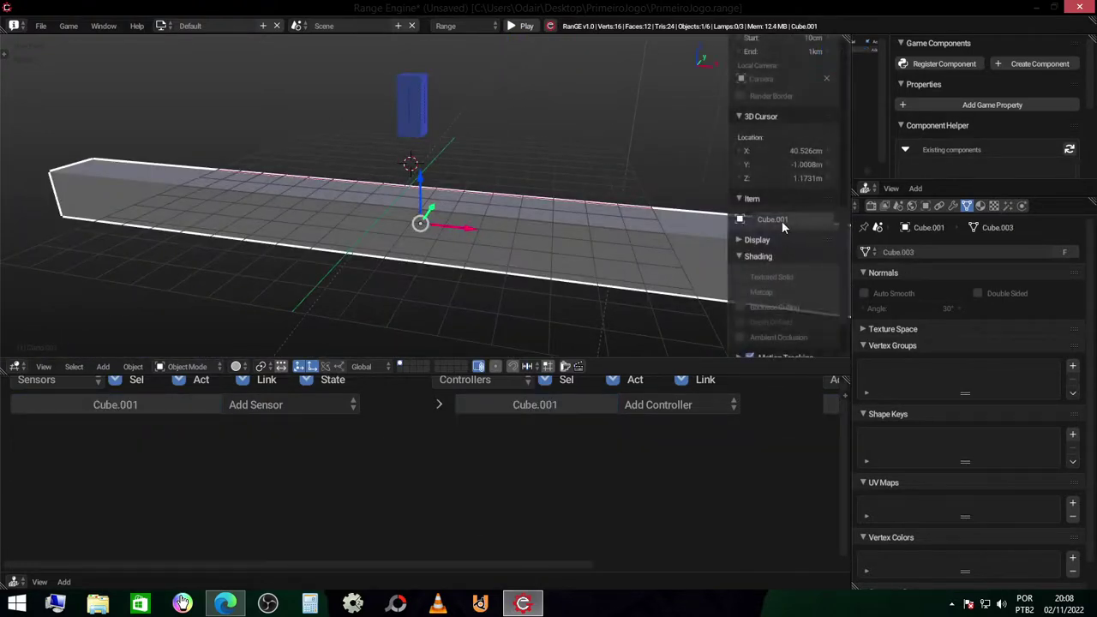
pyautogui.click(782, 221)
pyautogui.write('Muro')
pyautogui.press('BackSpace')
pyautogui.press('BackSpace')
pyautogui.press('BackSpace')
pyautogui.write('Par')
pyautogui.write('ede')
pyautogui.press('Return')
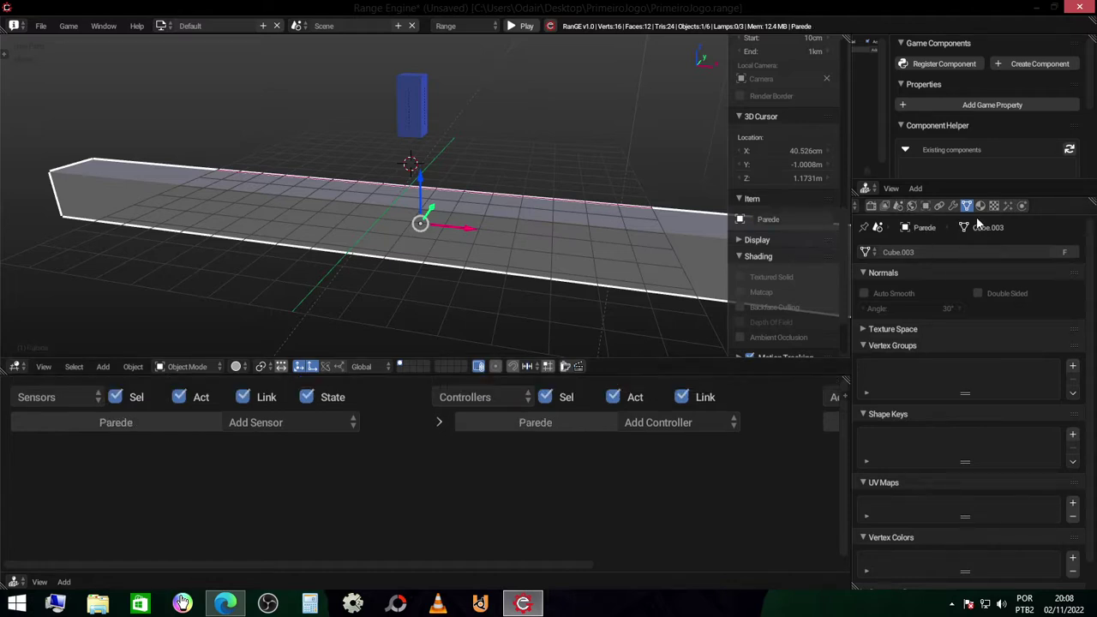
# Rename its Cube.003 mesh data to Parede and close the sidebar.
pyautogui.click(897, 252)
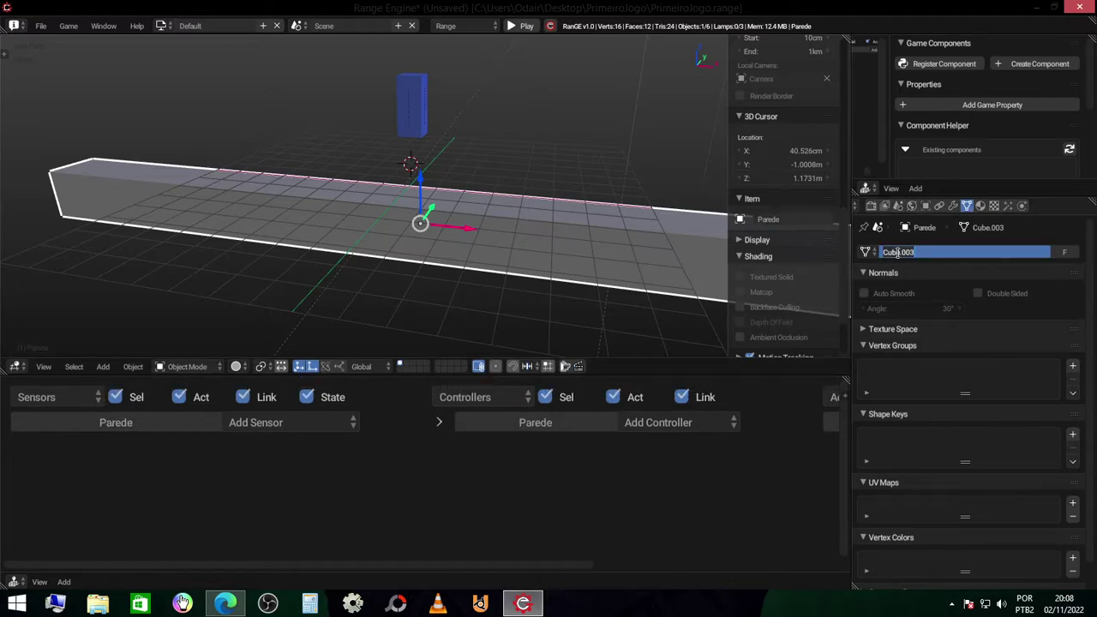
pyautogui.write('Parede')
pyautogui.press('Return')
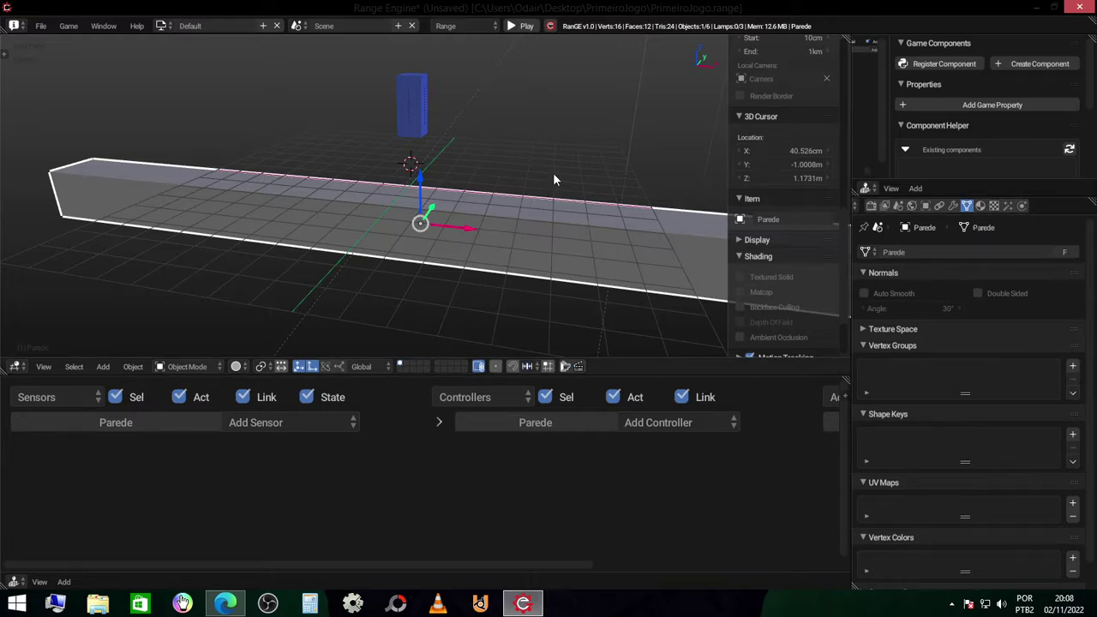
pyautogui.press('n')
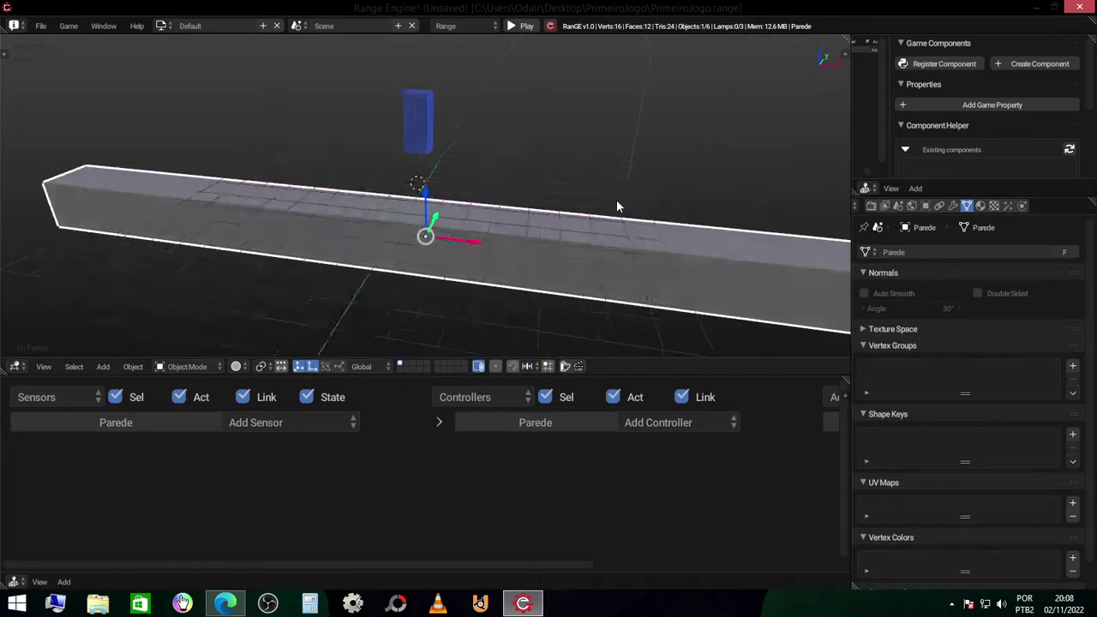
pyautogui.moveTo(616, 200)
pyautogui.mouseDown(button='middle')
pyautogui.moveTo(606, 218)
pyautogui.moveTo(463, 227)
pyautogui.moveTo(503, 214)
pyautogui.mouseUp(button='middle')
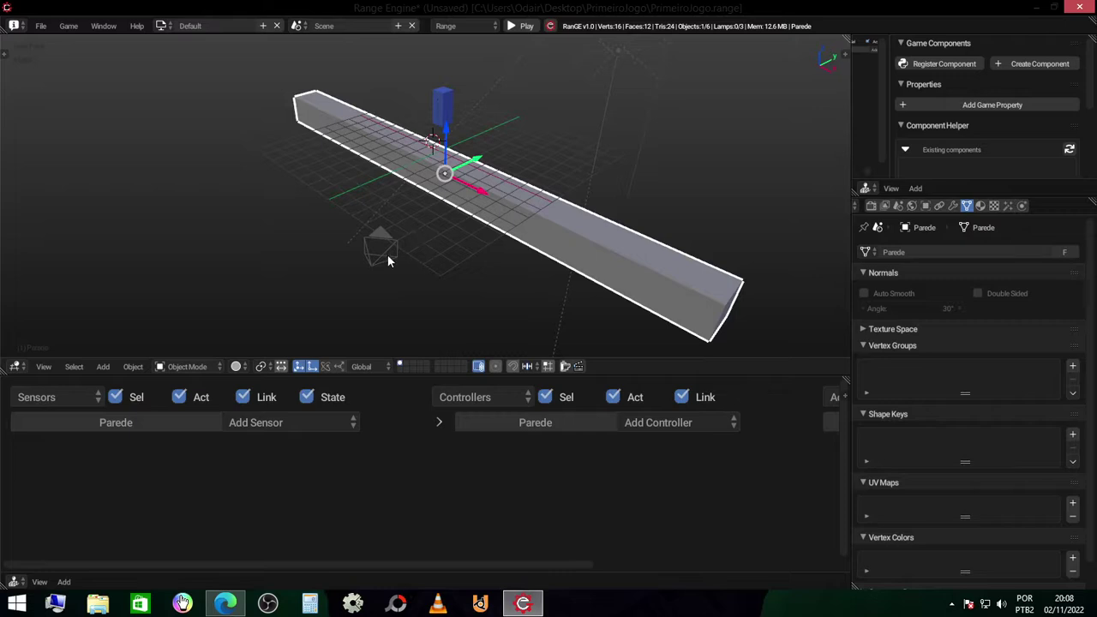
# Select the camera and scroll the N sidebar up to its Transform values.
pyautogui.click(384, 255)
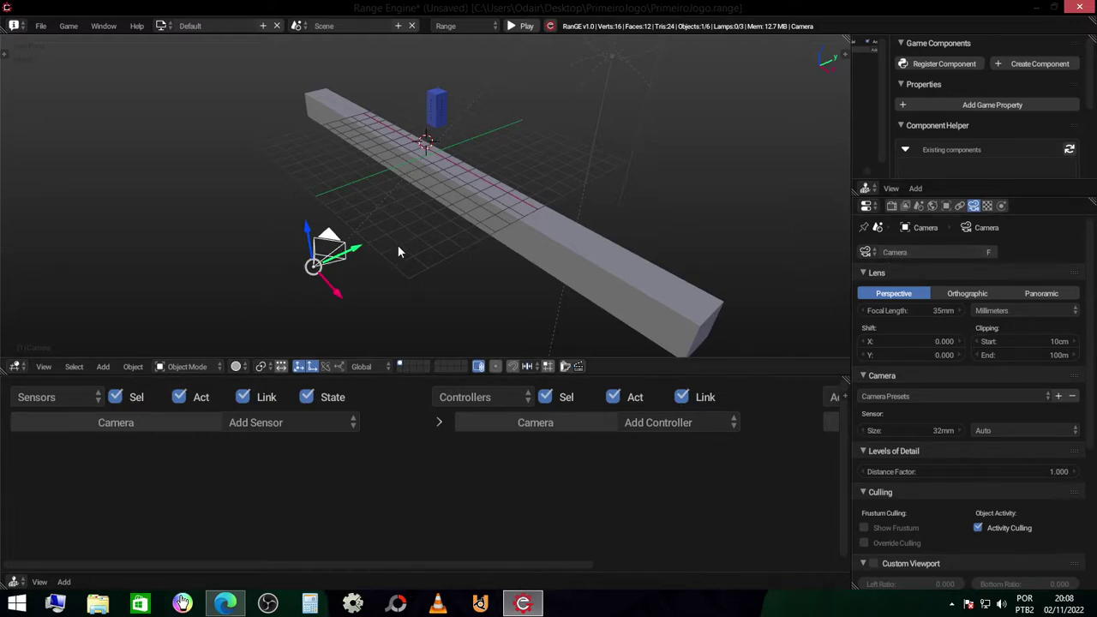
pyautogui.moveTo(398, 251); pyautogui.dragTo(426, 252, button='middle')
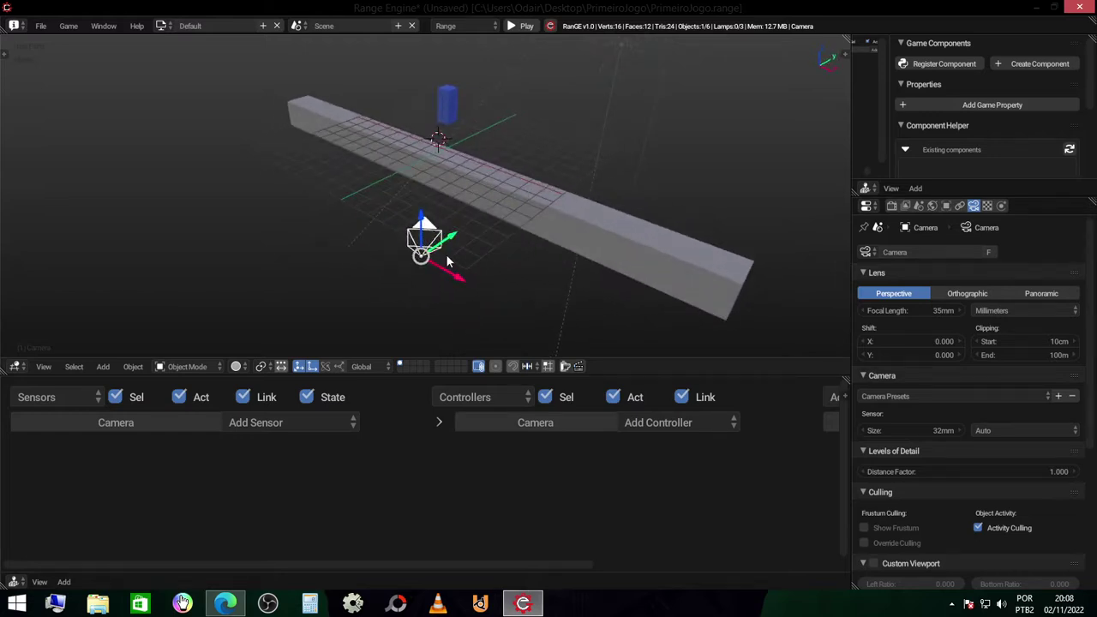
pyautogui.press('n')
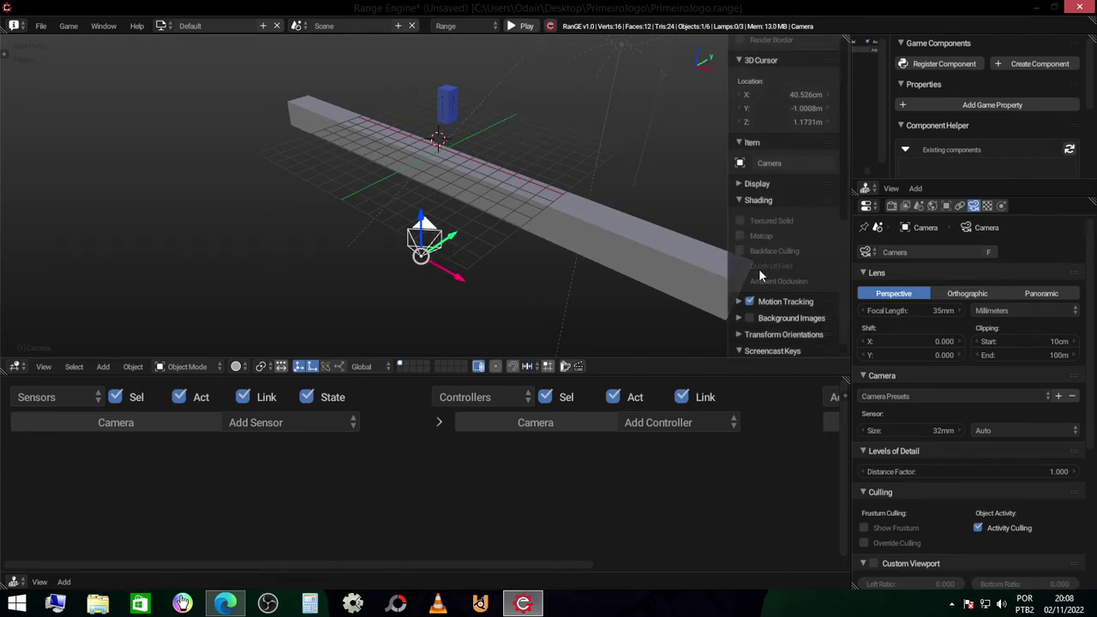
pyautogui.scroll(3, 754, 245)
pyautogui.scroll(3, 755, 246)
pyautogui.scroll(3, 763, 248)
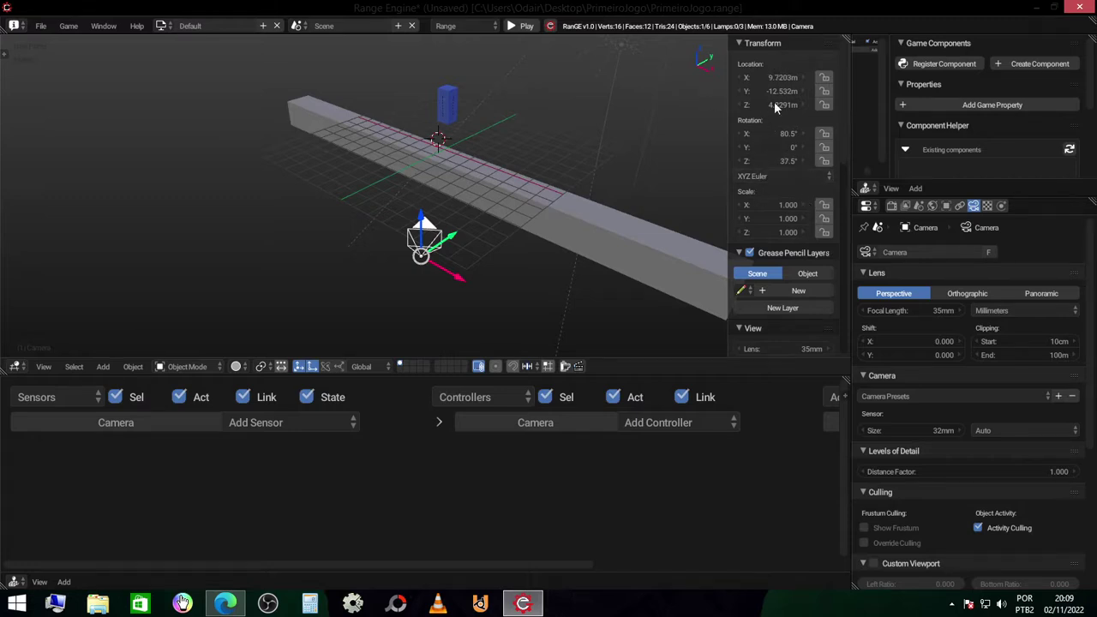
# Set the camera's X and Z rotation to 0.
pyautogui.moveTo(512, 235)
pyautogui.mouseDown(button='middle')
pyautogui.moveTo(437, 264)
pyautogui.moveTo(448, 260)
pyautogui.mouseUp(button='middle')
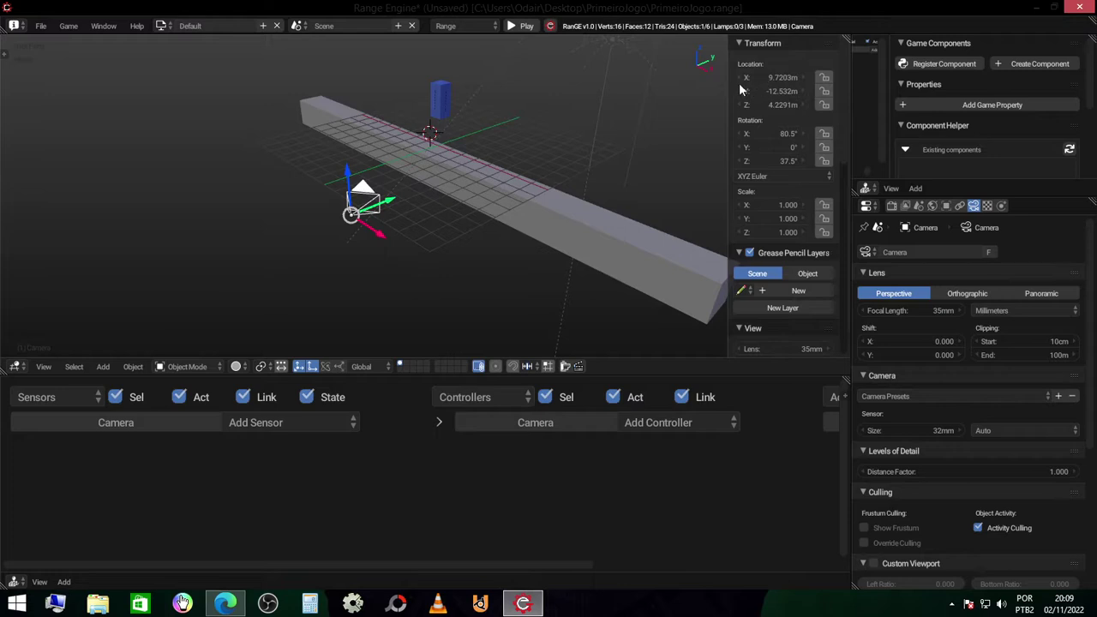
pyautogui.moveTo(552, 180); pyautogui.dragTo(371, 218, button='middle')
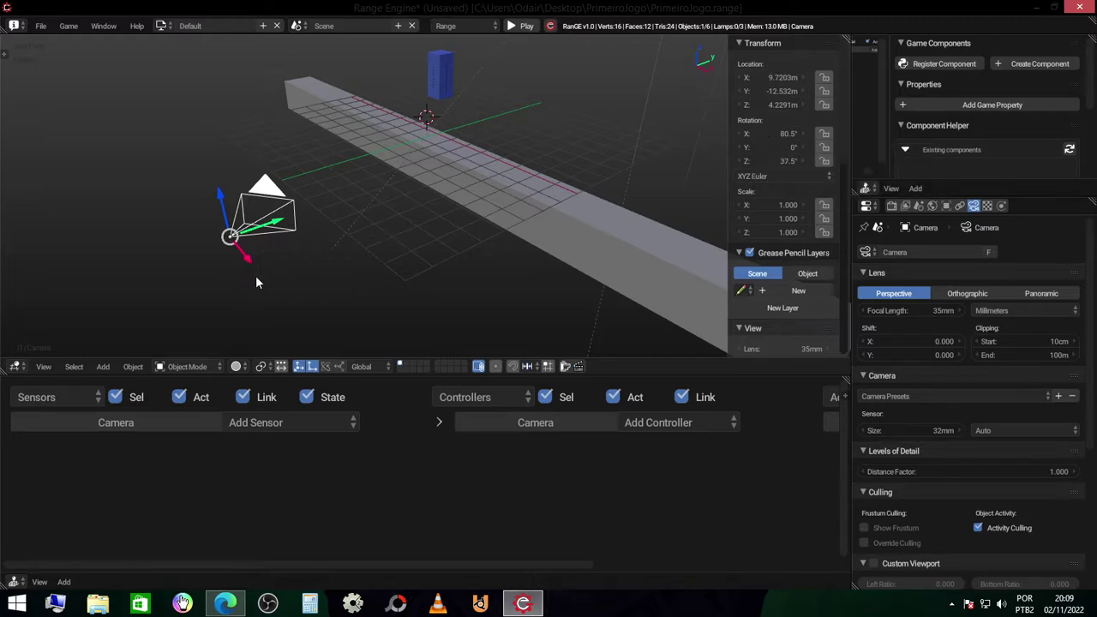
pyautogui.click(780, 134)
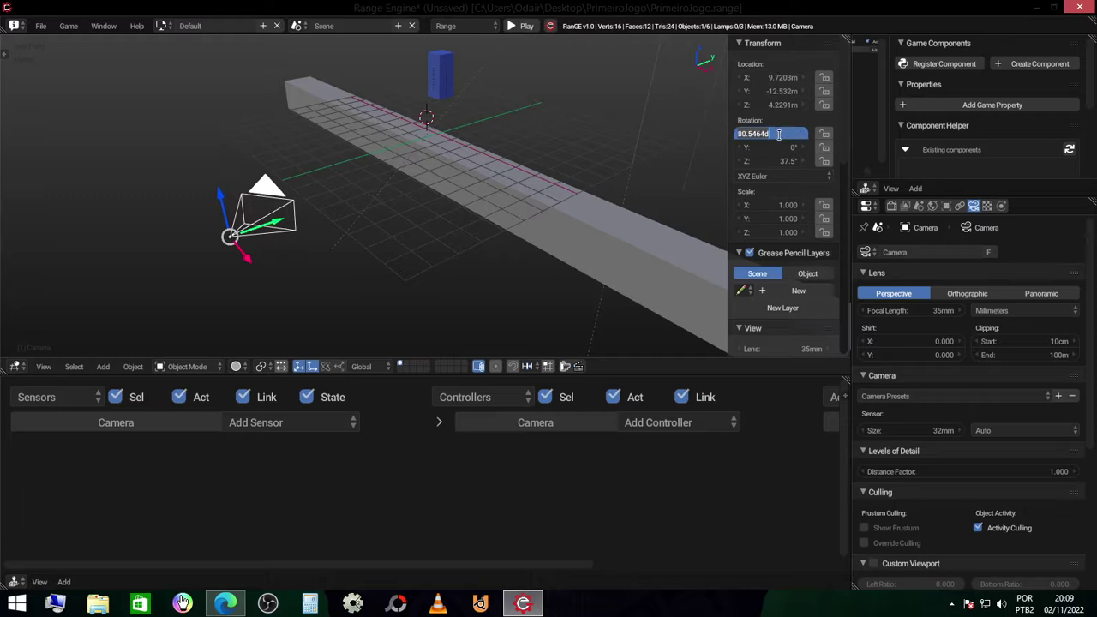
pyautogui.write('0')
pyautogui.press('Return')
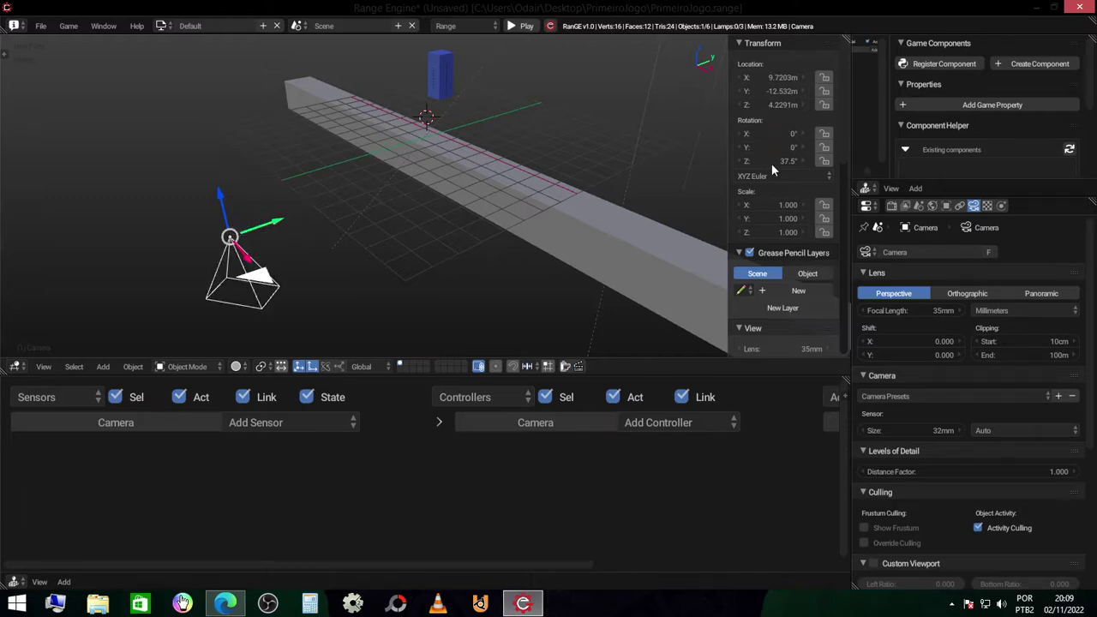
pyautogui.click(774, 160)
pyautogui.write('0')
pyautogui.press('Return')
pyautogui.moveTo(643, 161)
pyautogui.mouseDown(button='middle')
pyautogui.moveTo(442, 176)
pyautogui.moveTo(664, 144)
pyautogui.mouseUp(button='middle')
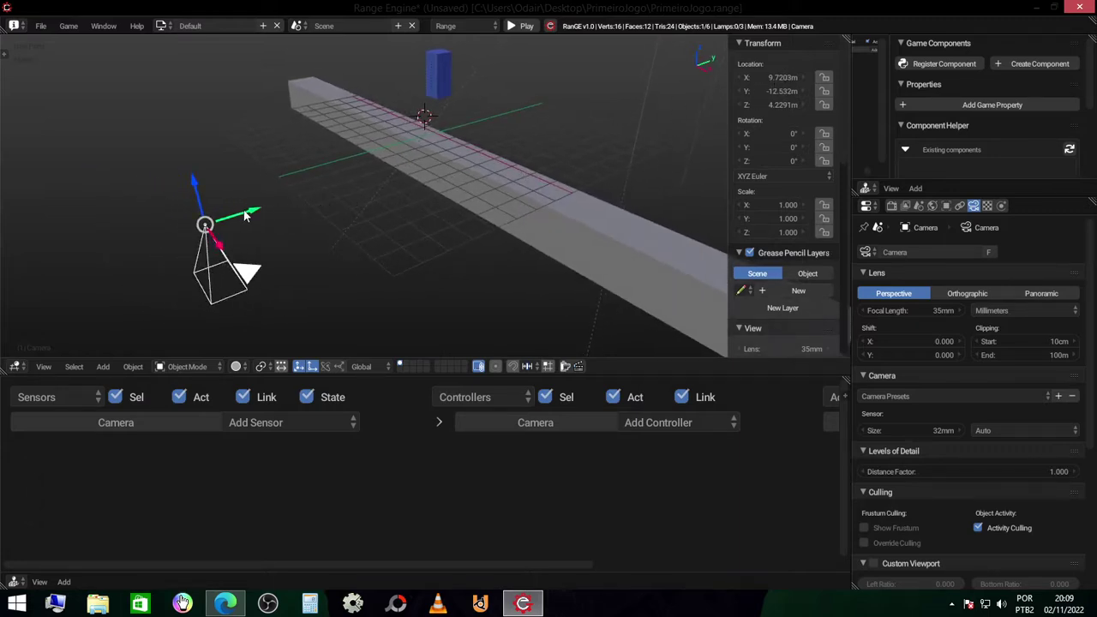
# Drag the camera along Y and X, then reset its location values.
pyautogui.moveTo(244, 217)
pyautogui.mouseDown()
pyautogui.moveTo(387, 196)
pyautogui.moveTo(360, 203)
pyautogui.moveTo(387, 262)
pyautogui.mouseUp()
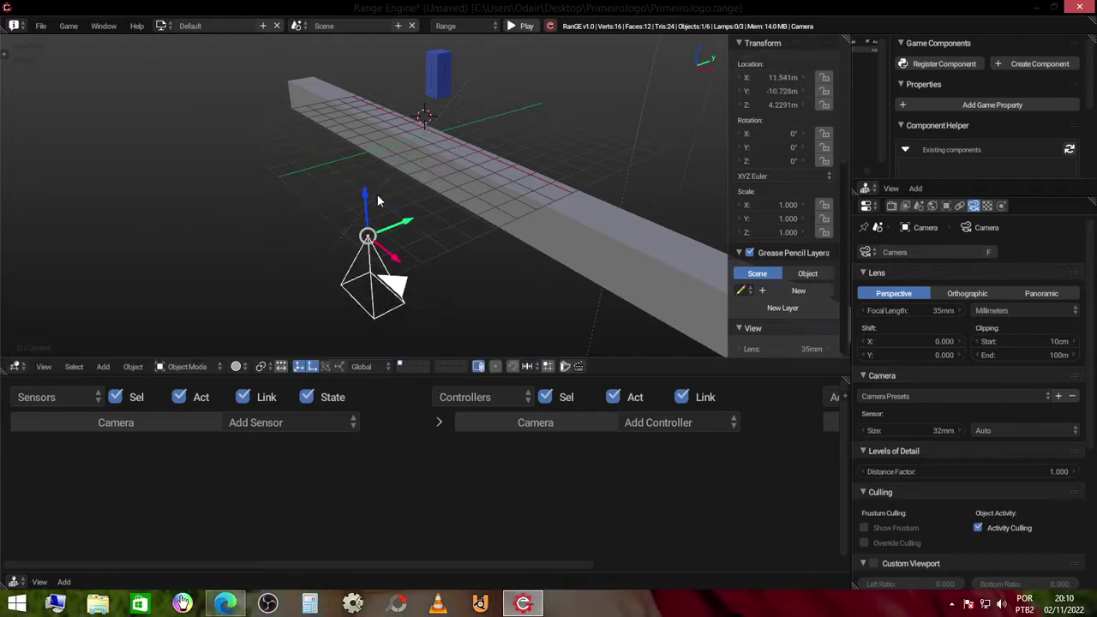
pyautogui.moveTo(367, 199)
pyautogui.mouseDown()
pyautogui.moveTo(365, 132)
pyautogui.moveTo(347, 137)
pyautogui.mouseUp()
pyautogui.moveTo(383, 183); pyautogui.dragTo(390, 220, button='middle')
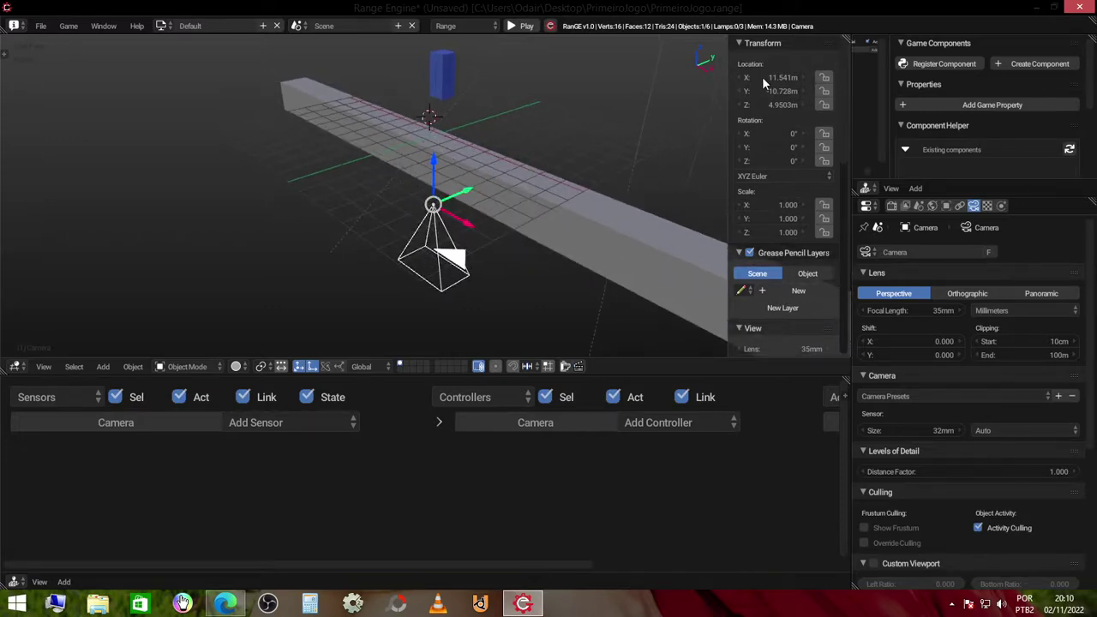
pyautogui.press('BackSpace')
pyautogui.press('BackSpace')
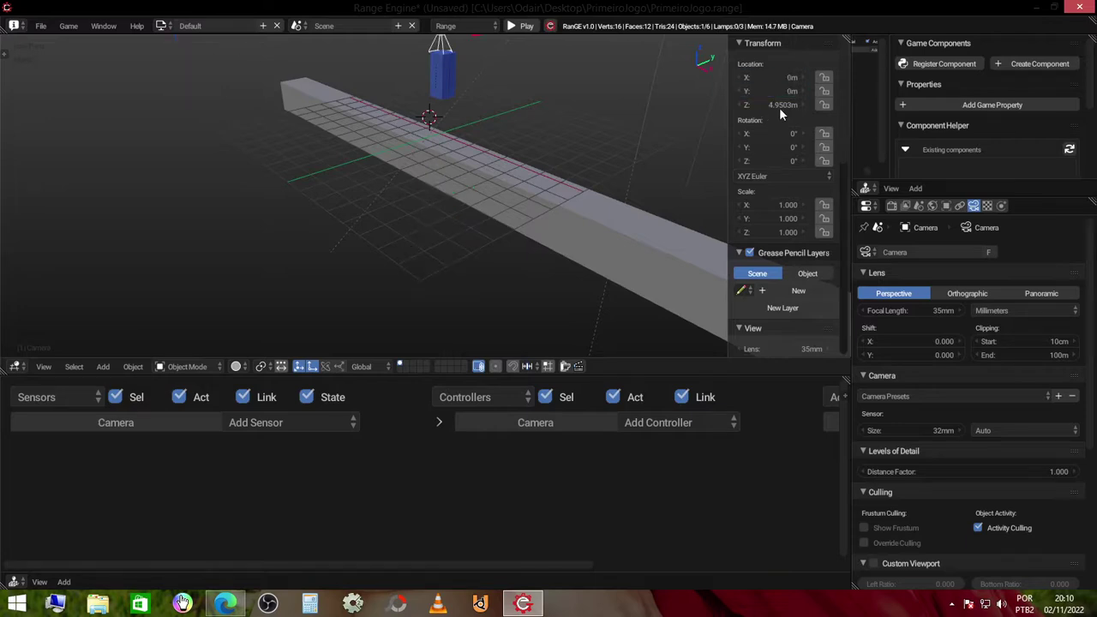
pyautogui.press('BackSpace')
pyautogui.moveTo(537, 180)
pyautogui.mouseDown(button='middle')
pyautogui.moveTo(476, 170)
pyautogui.moveTo(475, 147)
pyautogui.mouseUp(button='middle')
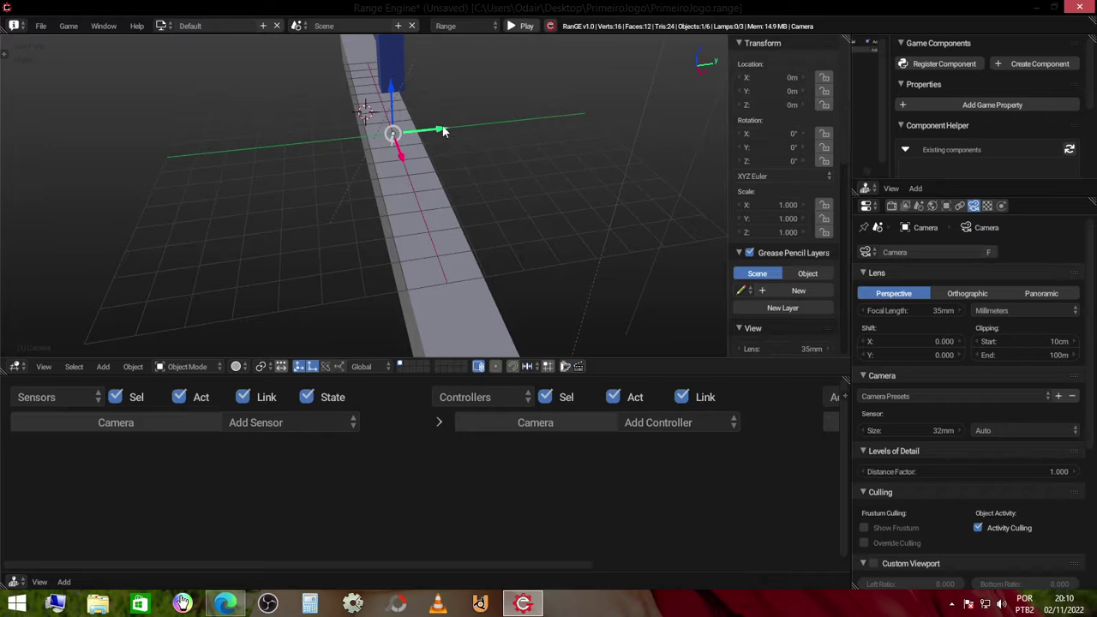
pyautogui.moveTo(445, 132); pyautogui.dragTo(213, 135)
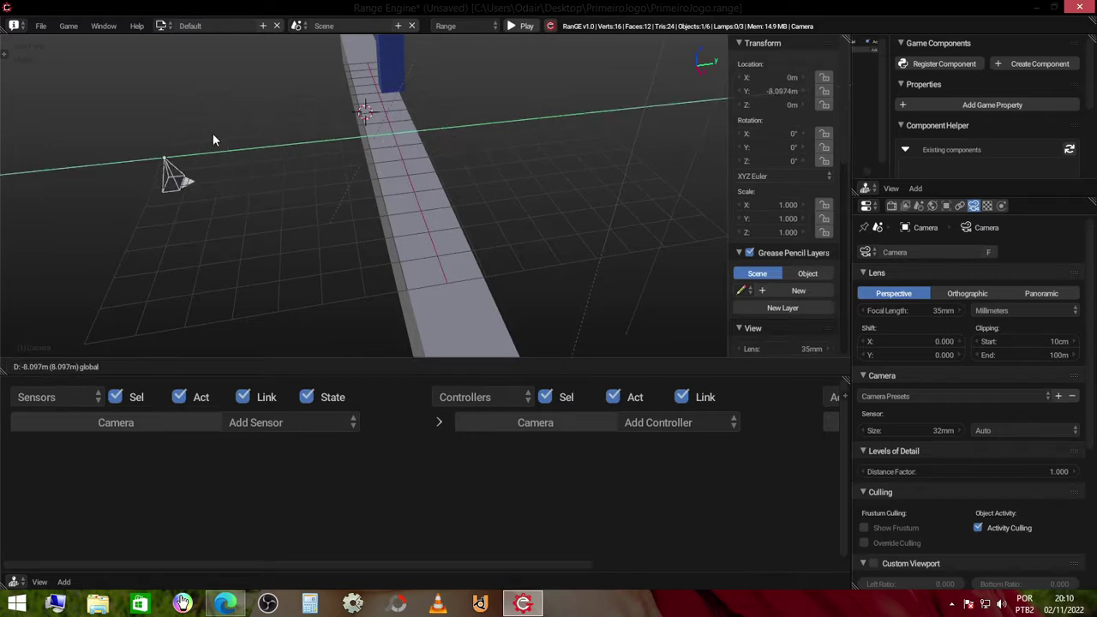
pyautogui.moveTo(251, 161)
pyautogui.mouseDown(button='middle')
pyautogui.moveTo(485, 166)
pyautogui.moveTo(438, 210)
pyautogui.mouseUp(button='middle')
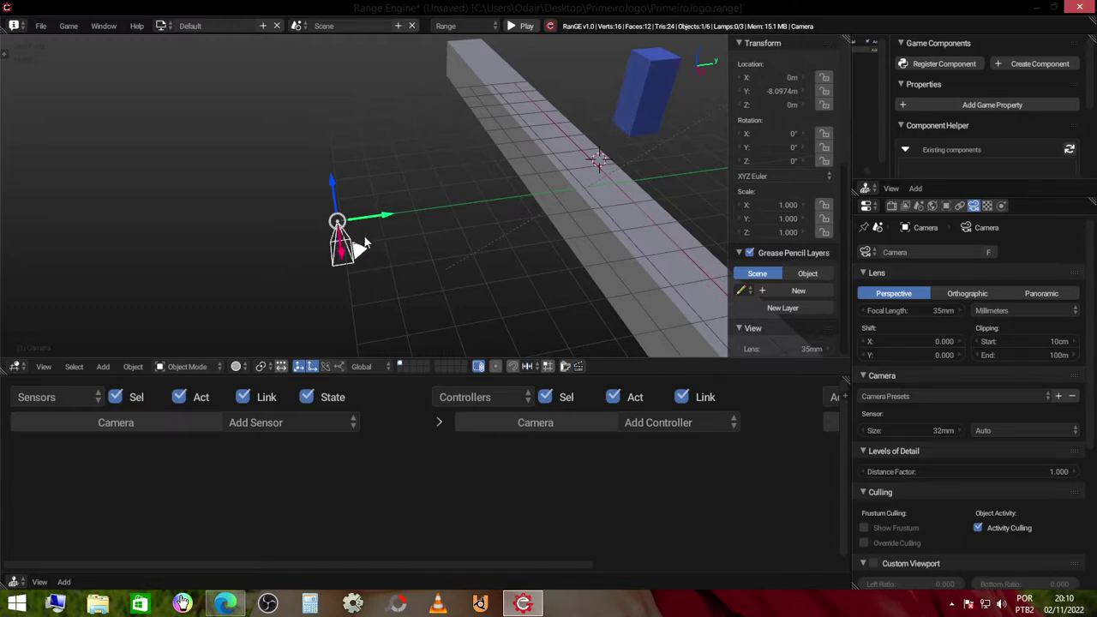
# Clear the camera's location and move it back along Y to −8.6357 m.
pyautogui.hotkey('alt', 'g')
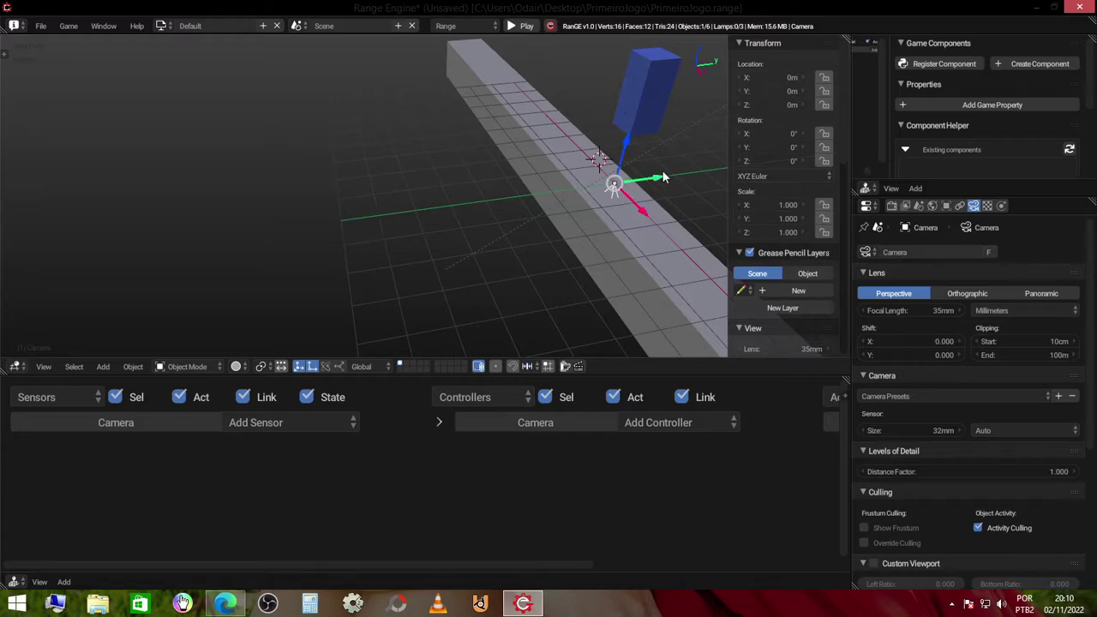
pyautogui.press('g')
pyautogui.press('y')
pyautogui.click(338, 228)
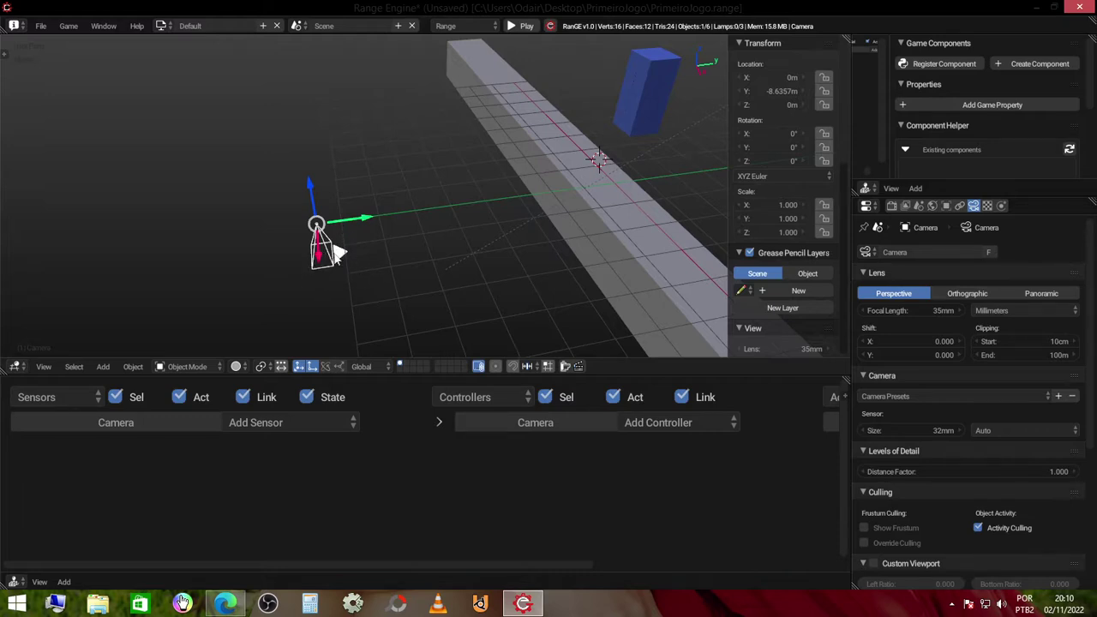
pyautogui.press('n')
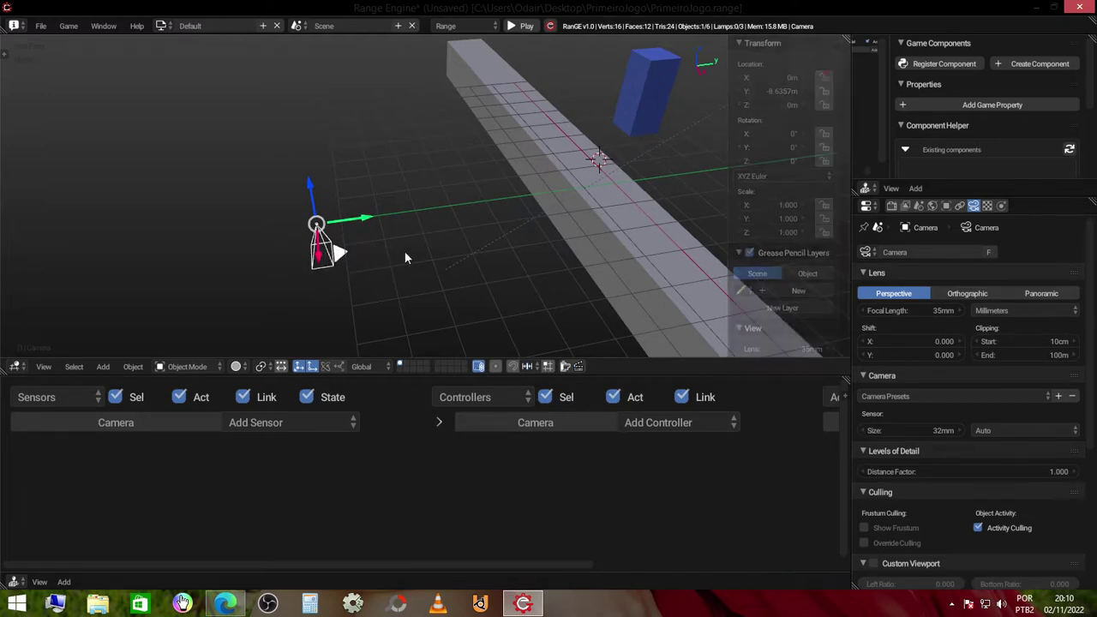
pyautogui.moveTo(405, 251)
pyautogui.mouseDown(button='middle')
pyautogui.moveTo(371, 270)
pyautogui.moveTo(399, 259)
pyautogui.moveTo(452, 199)
pyautogui.mouseUp(button='middle')
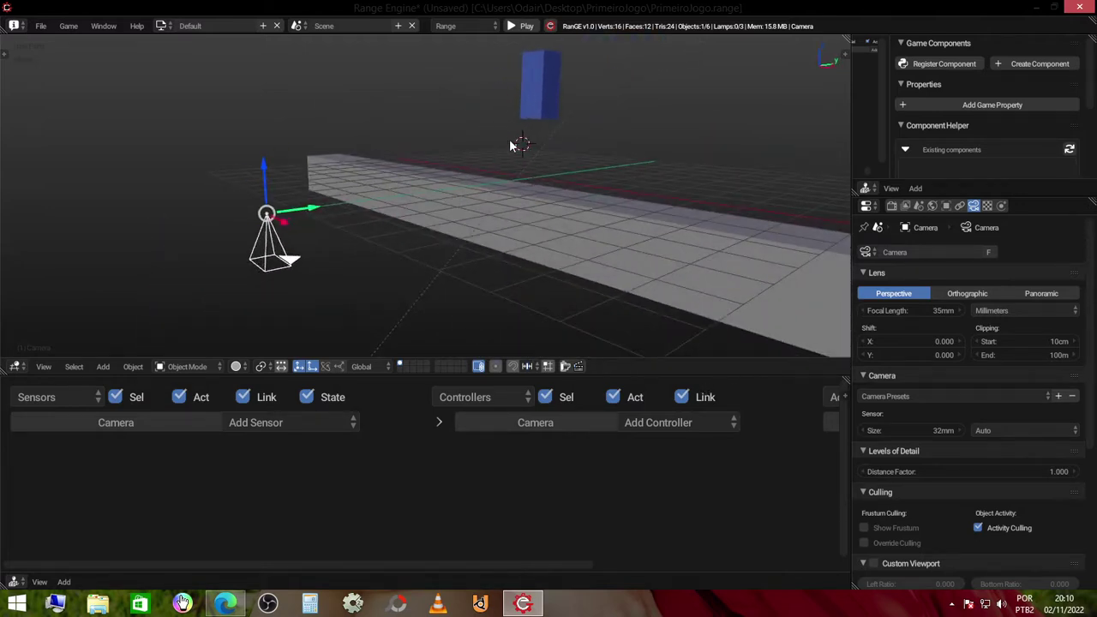
# Select the Mario block and show its transform values, undoing a first location clear.
pyautogui.click(549, 90)
pyautogui.moveTo(548, 90); pyautogui.dragTo(535, 144, button='middle')
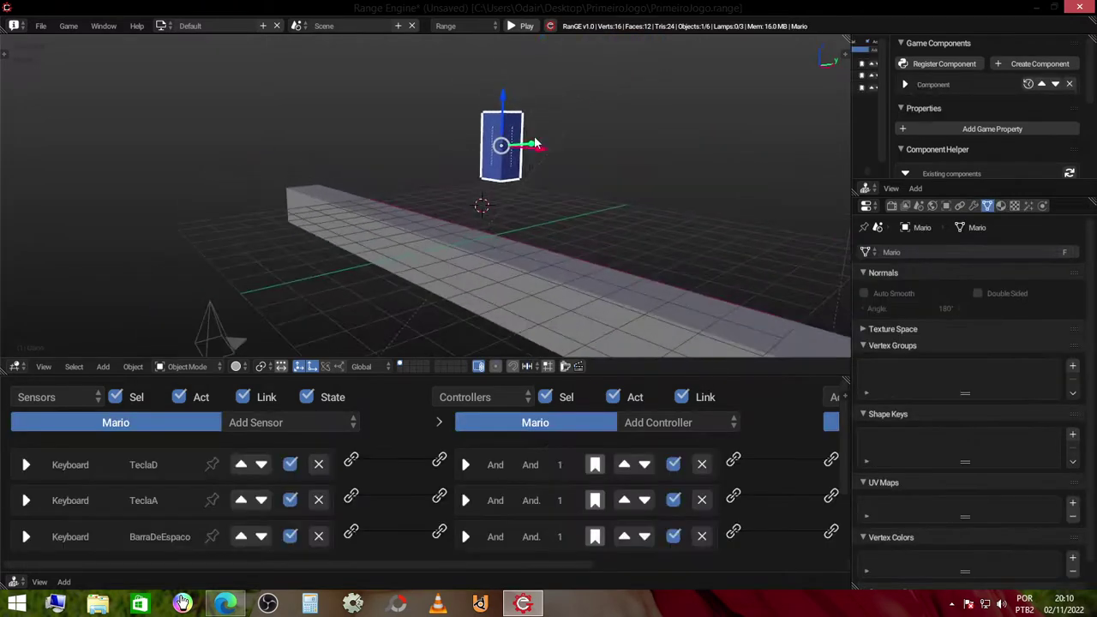
pyautogui.press('n')
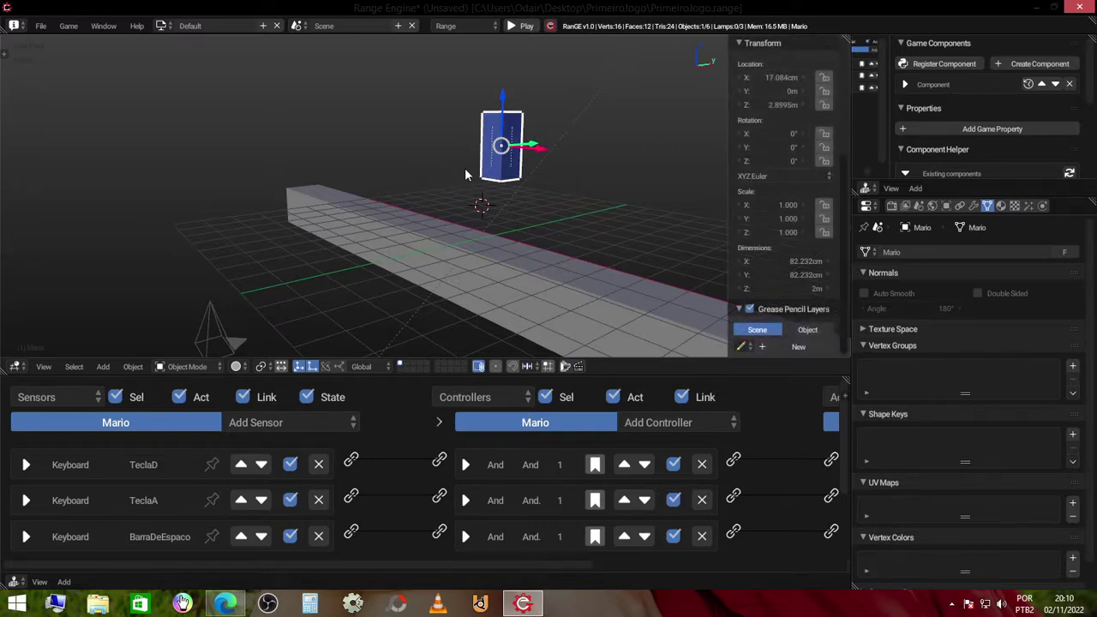
pyautogui.hotkey('alt', 'g')
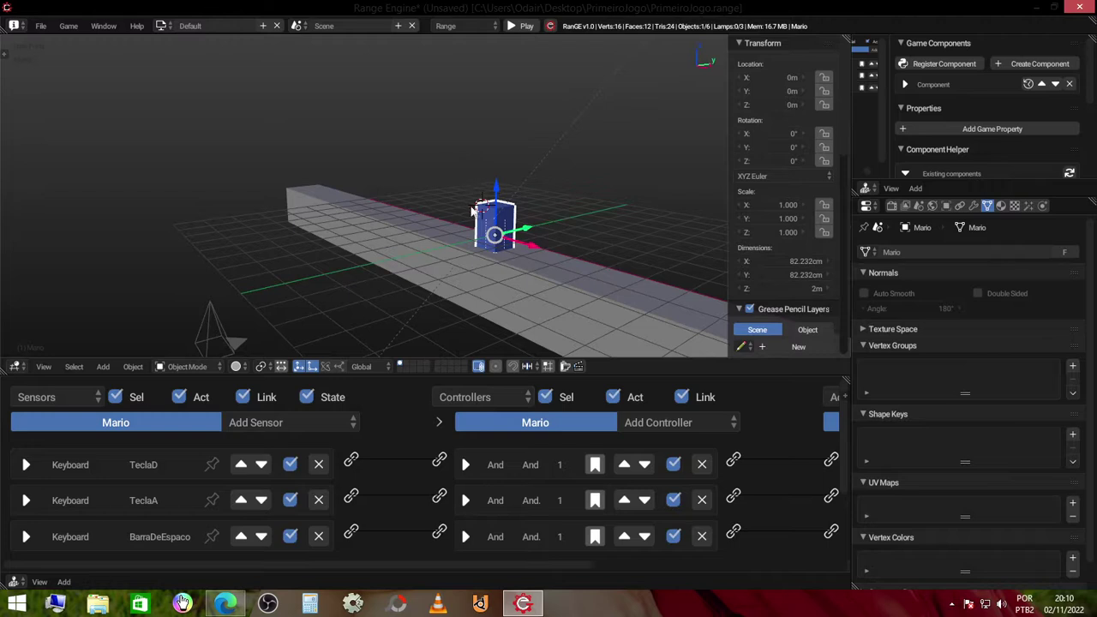
pyautogui.hotkey('ctrl', 'z')
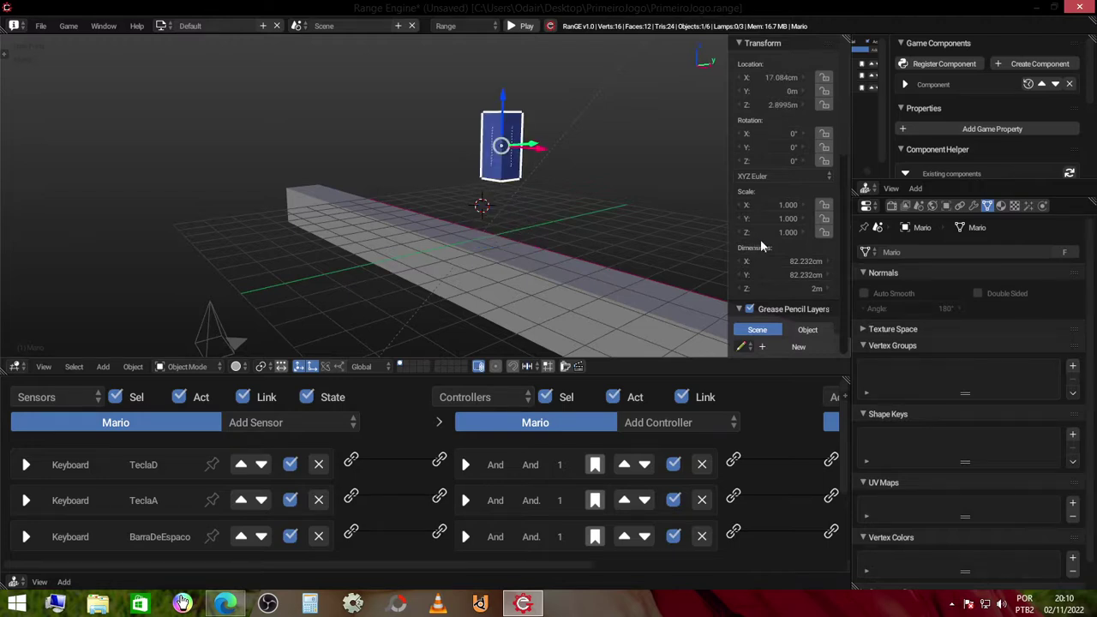
pyautogui.scroll(-5, 766, 245)
pyautogui.scroll(-3, 770, 324)
pyautogui.scroll(-6, 769, 328)
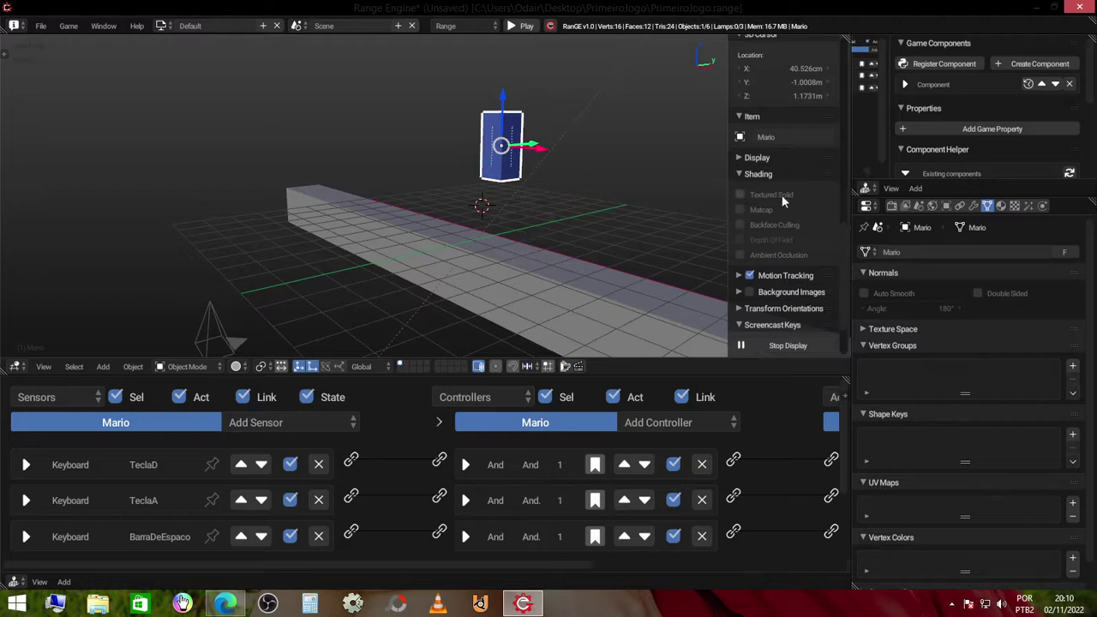
pyautogui.scroll(5, 787, 187)
pyautogui.scroll(4, 785, 177)
pyautogui.scroll(4, 784, 174)
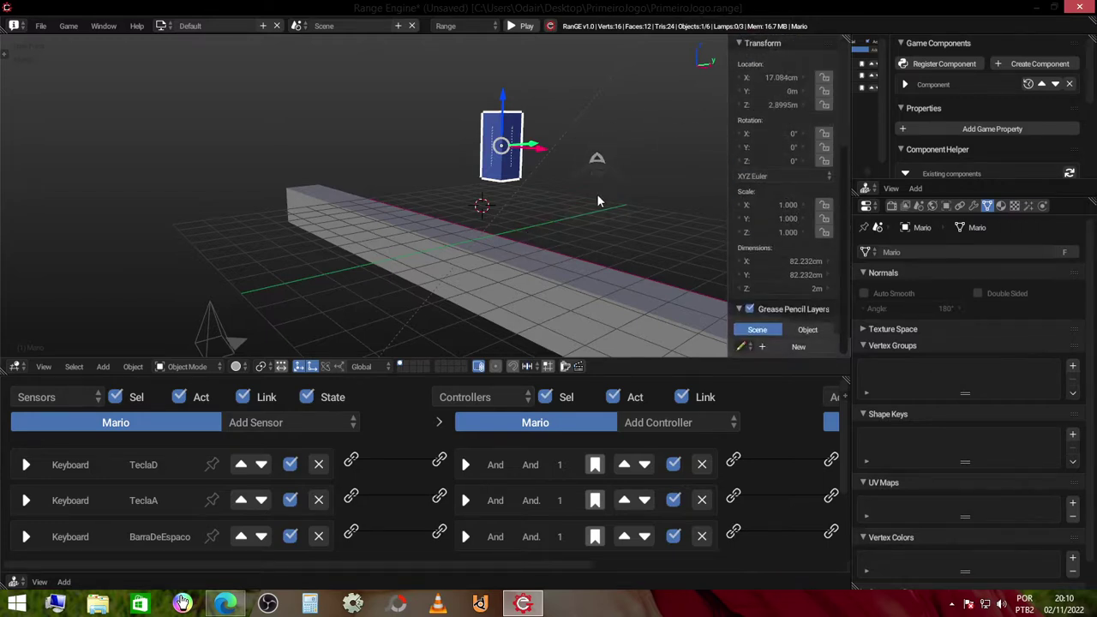
# Clear the Mario block's rotation and location so it sits at X 0, Y 0, Z 0.
pyautogui.hotkey('alt', 'r')
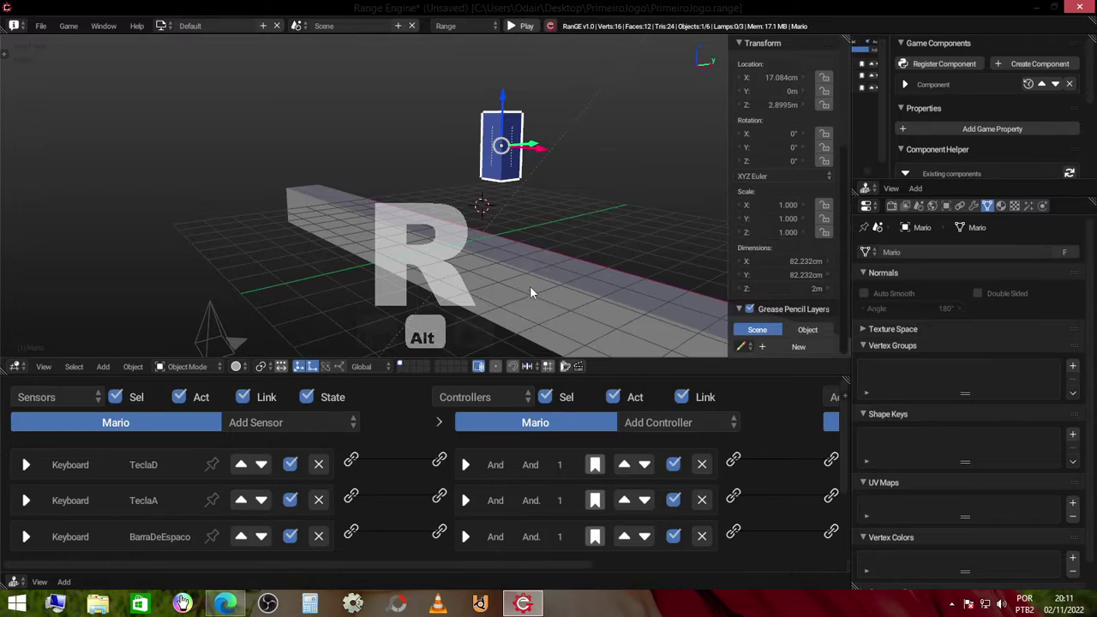
pyautogui.hotkey('alt', 'g')
pyautogui.moveTo(535, 279)
pyautogui.mouseDown(button='middle')
pyautogui.moveTo(421, 228)
pyautogui.moveTo(483, 232)
pyautogui.mouseUp(button='middle')
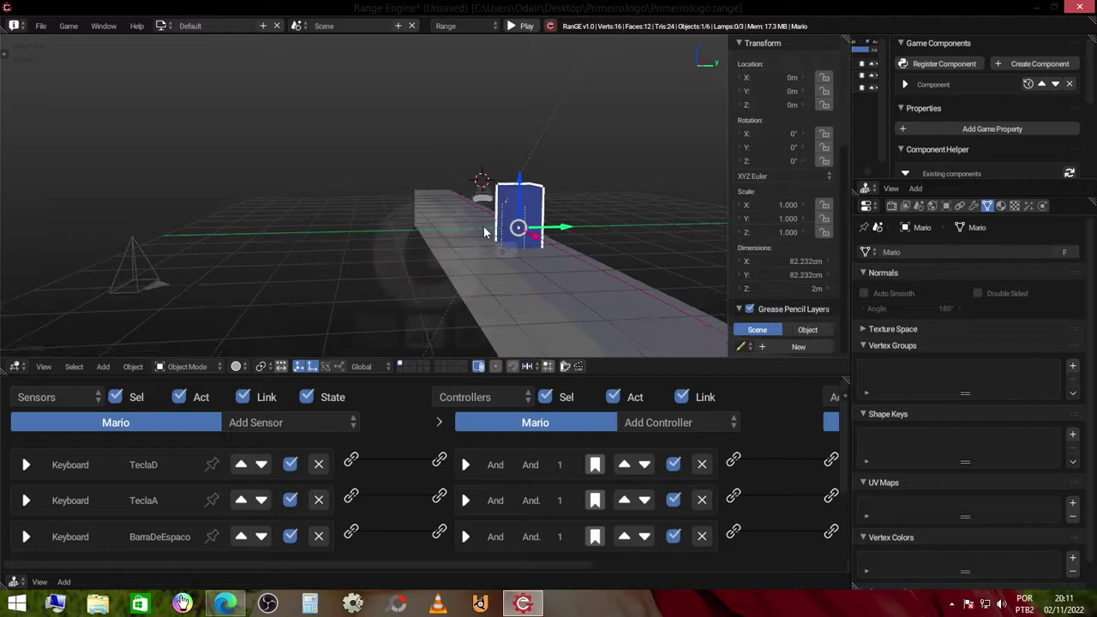
pyautogui.press('n')
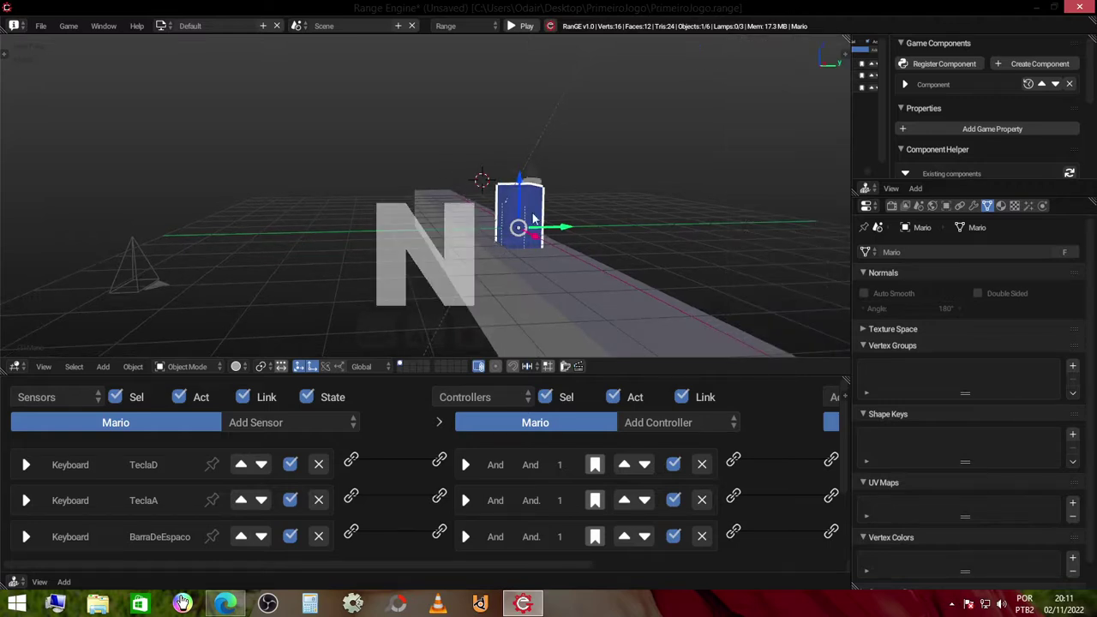
pyautogui.click(867, 188)
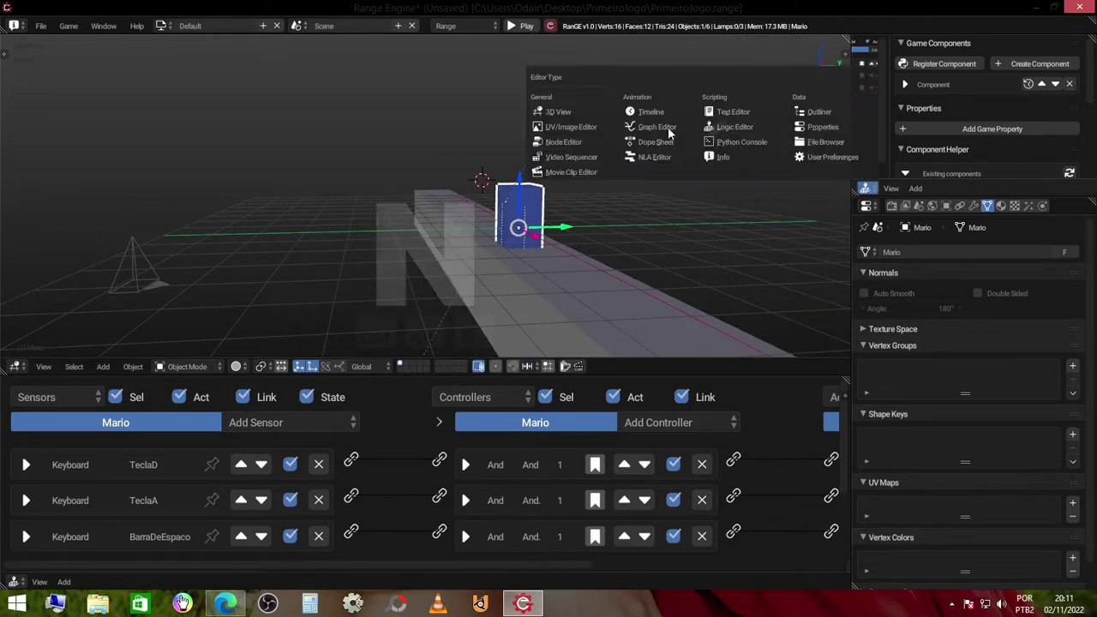
pyautogui.click(585, 127)
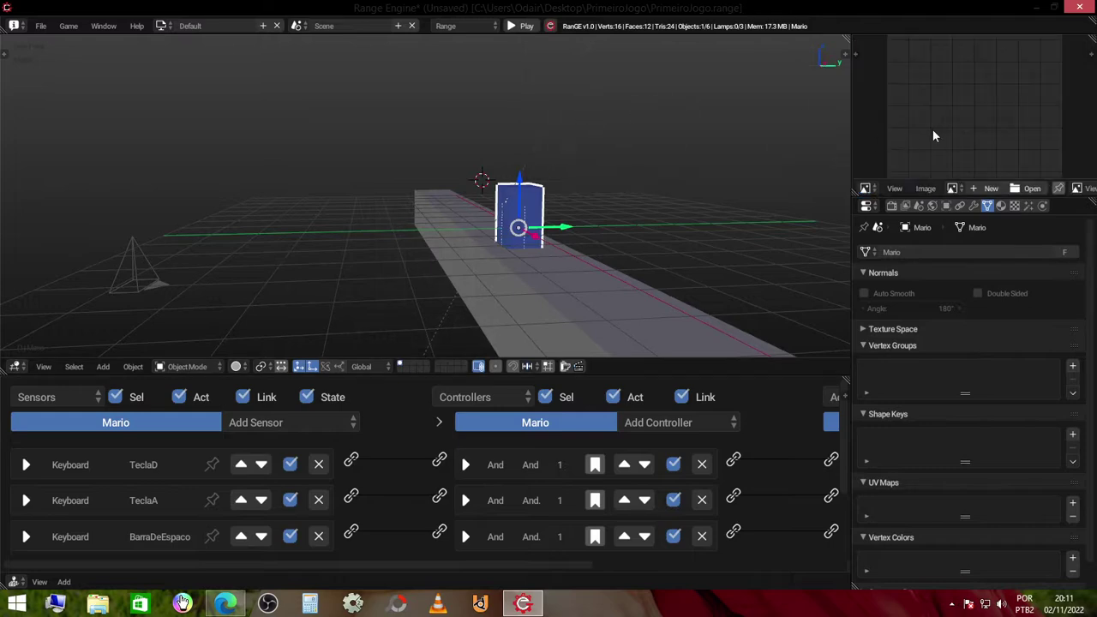
pyautogui.click(1054, 7)
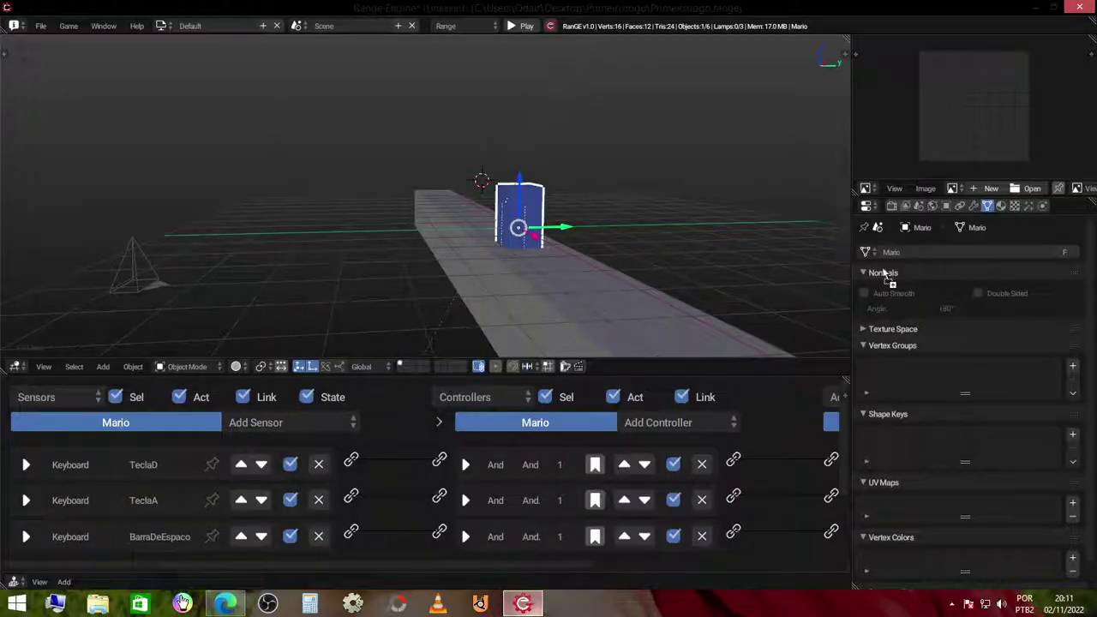
pyautogui.moveTo(525, 605); pyautogui.dragTo(962, 142)
pyautogui.moveTo(962, 142)
pyautogui.mouseDown(button='middle')
pyautogui.moveTo(1027, 136)
pyautogui.moveTo(950, 121)
pyautogui.mouseUp(button='middle')
pyautogui.scroll(8, 1027, 136)
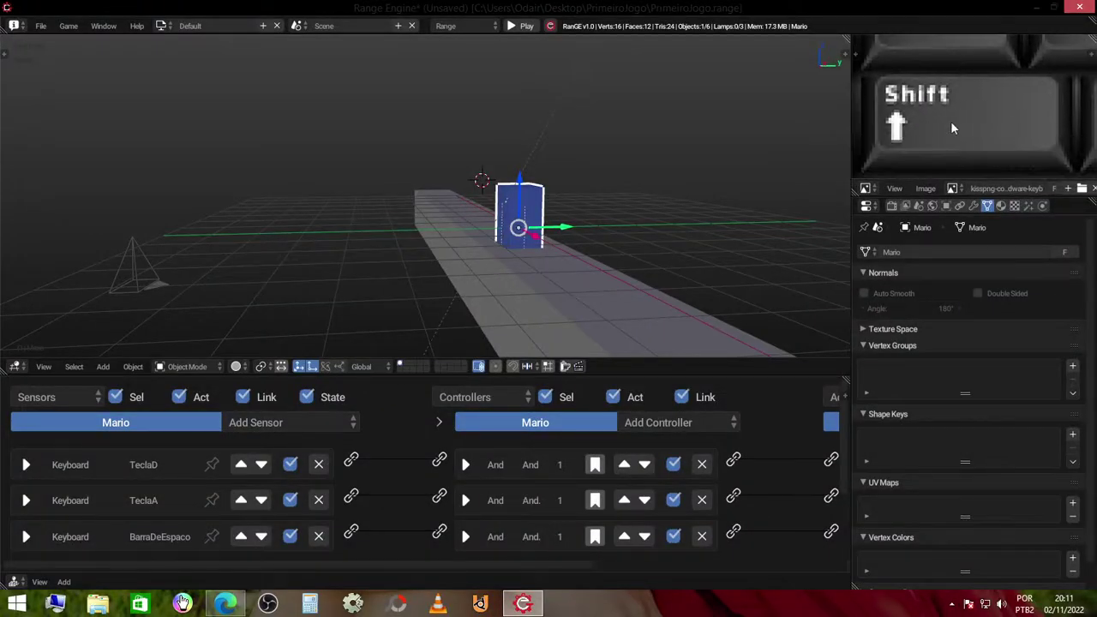
pyautogui.scroll(-2, 979, 114)
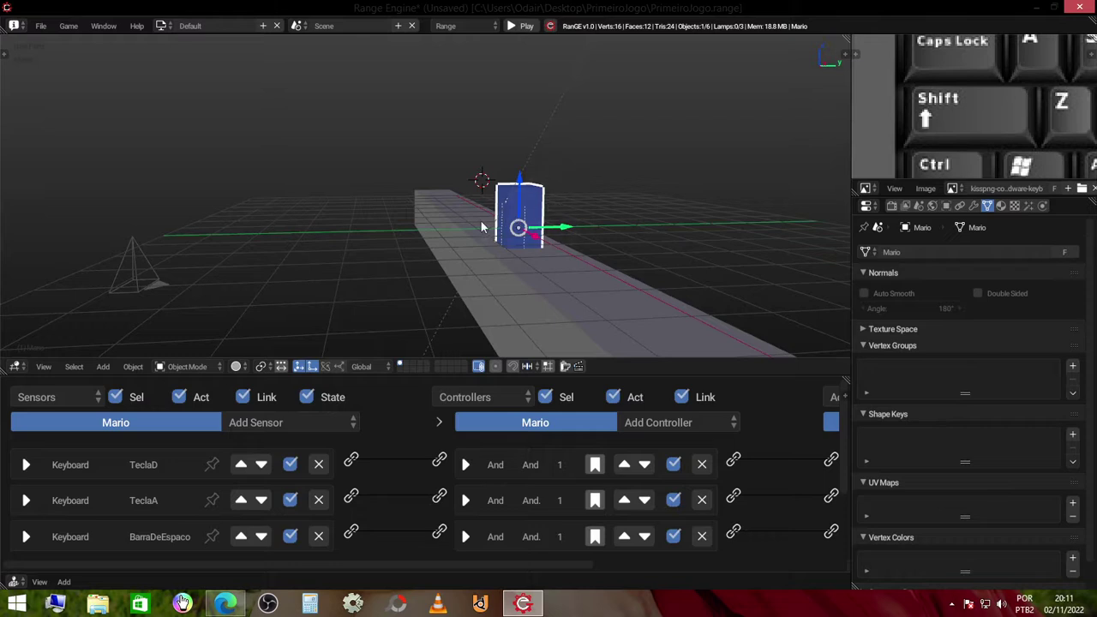
# Select the Mario cube, undoing an accidental lift of it.
pyautogui.keyDown('shift'); pyautogui.click(132, 282); pyautogui.keyUp('shift')
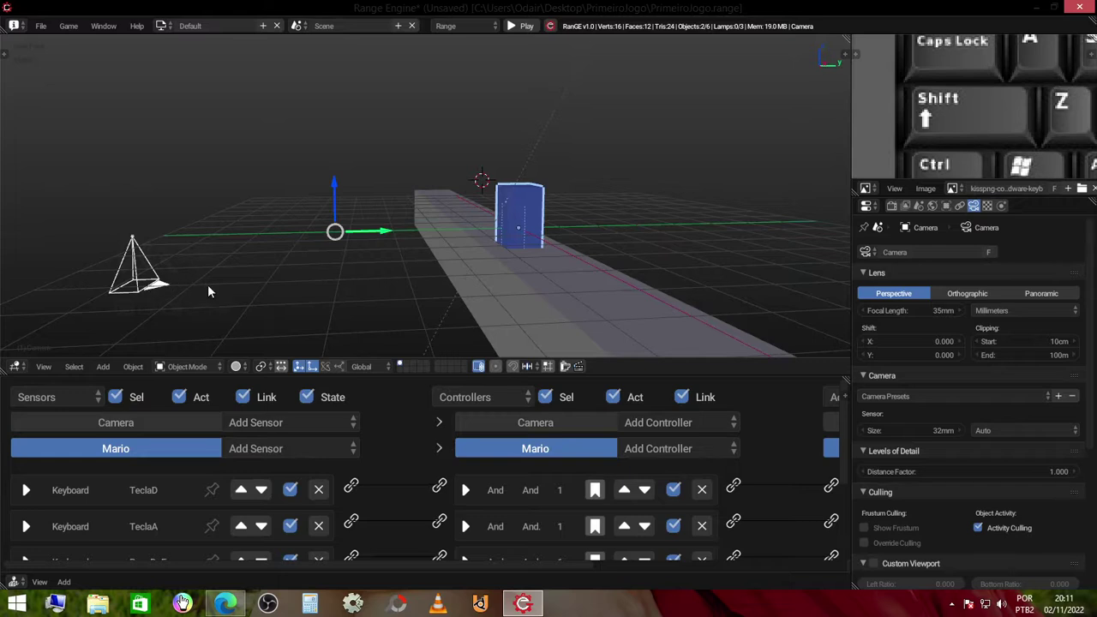
pyautogui.moveTo(334, 192)
pyautogui.mouseDown()
pyautogui.moveTo(532, 157)
pyautogui.moveTo(519, 52)
pyautogui.mouseUp()
pyautogui.click(531, 156)
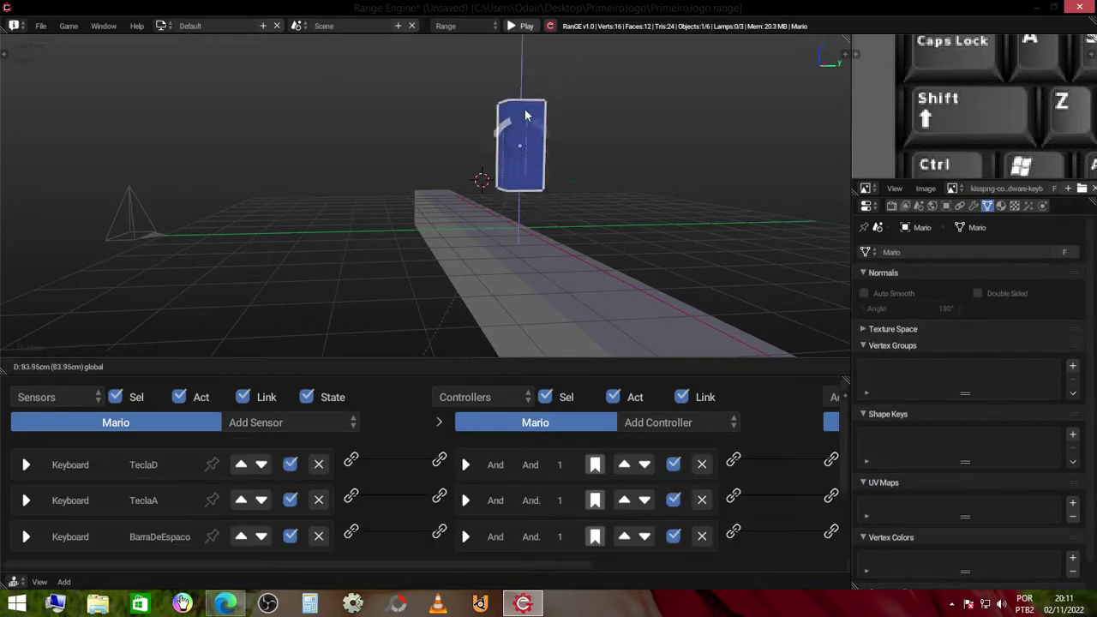
pyautogui.hotkey('ctrl', 'z')
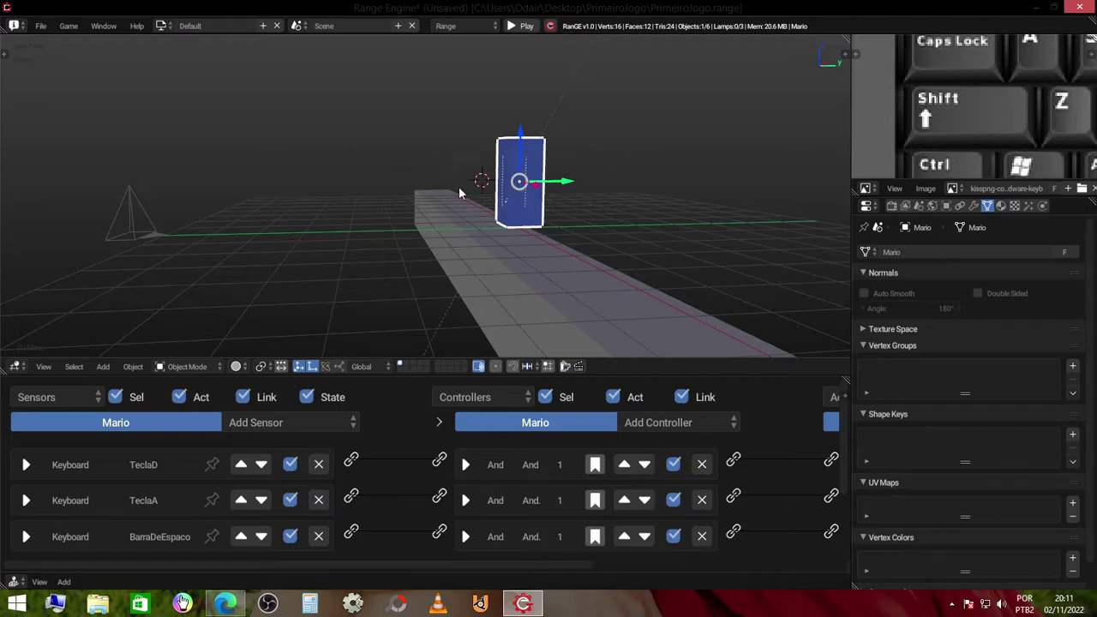
pyautogui.moveTo(332, 238)
pyautogui.mouseDown(button='middle')
pyautogui.moveTo(337, 256)
pyautogui.moveTo(220, 244)
pyautogui.mouseUp(button='middle')
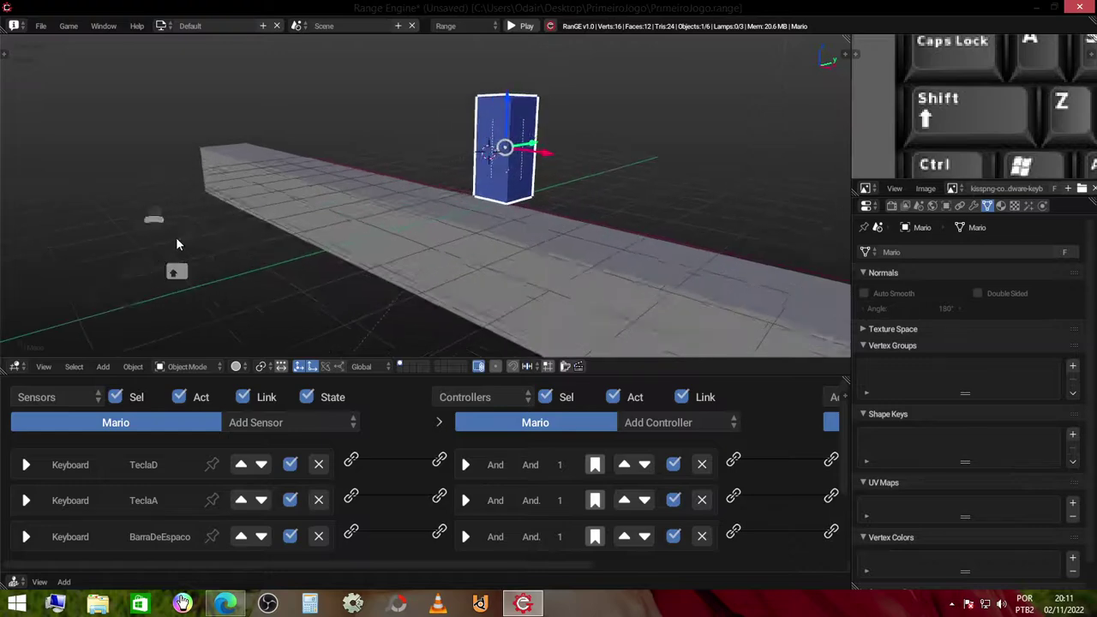
# Select the camera and enter 90° as its X rotation in the transform sidebar.
pyautogui.press('n')
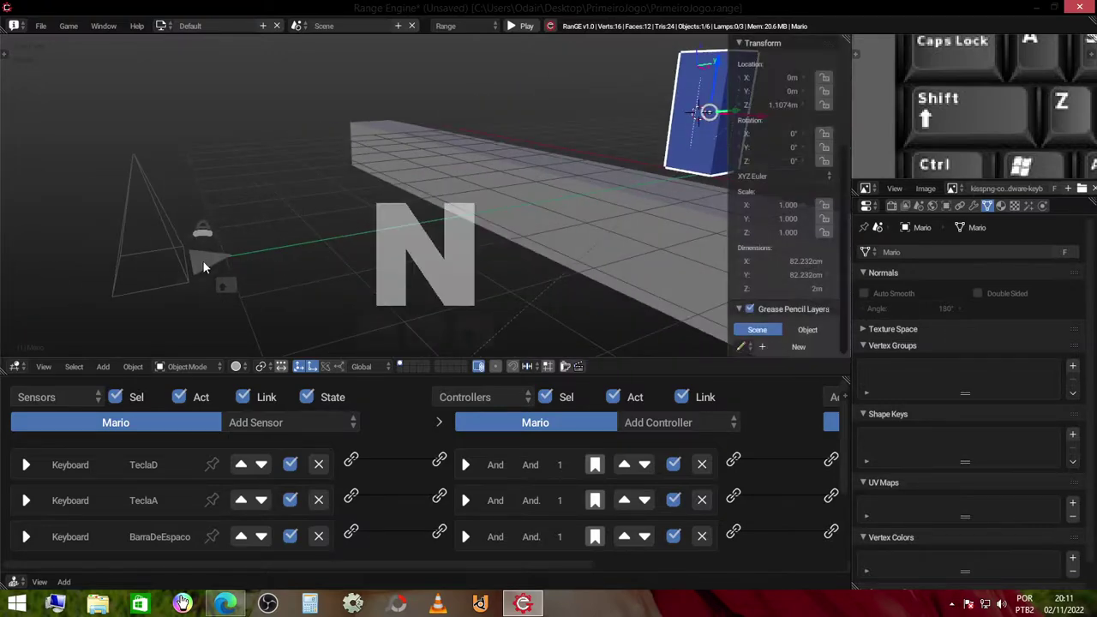
pyautogui.click(224, 263)
pyautogui.write('r')
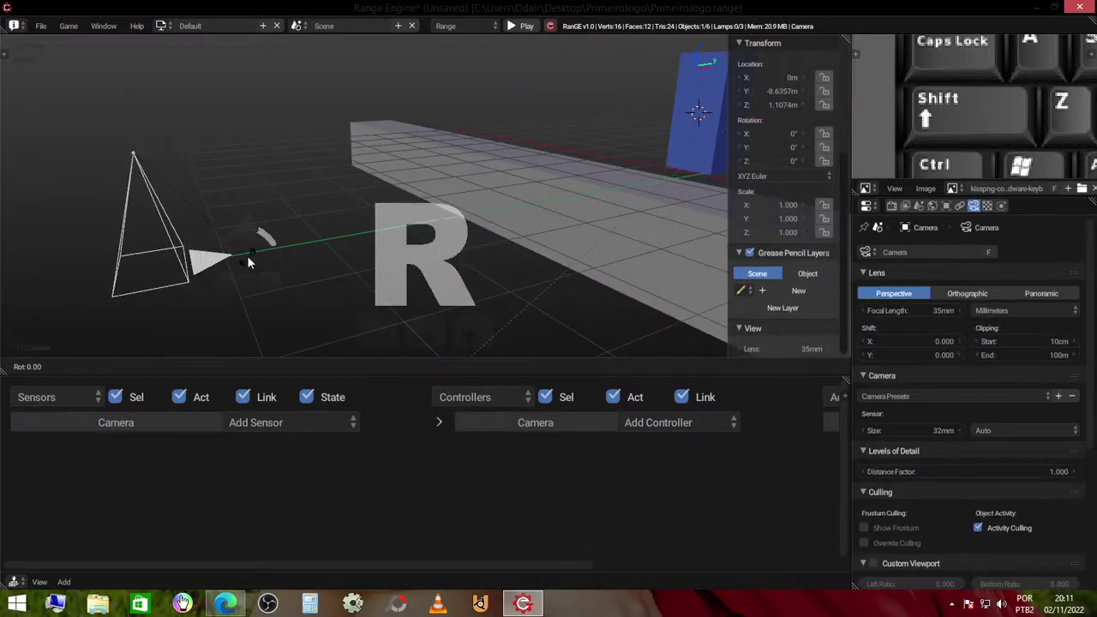
pyautogui.write('x920')
pyautogui.press('BackSpace')
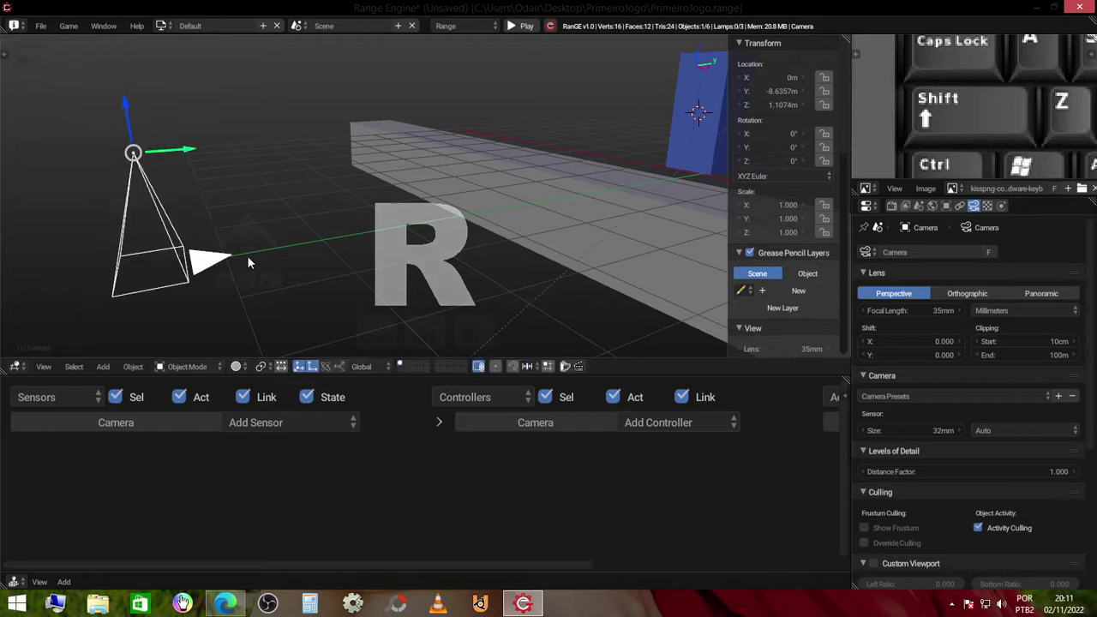
pyautogui.press('BackSpace')
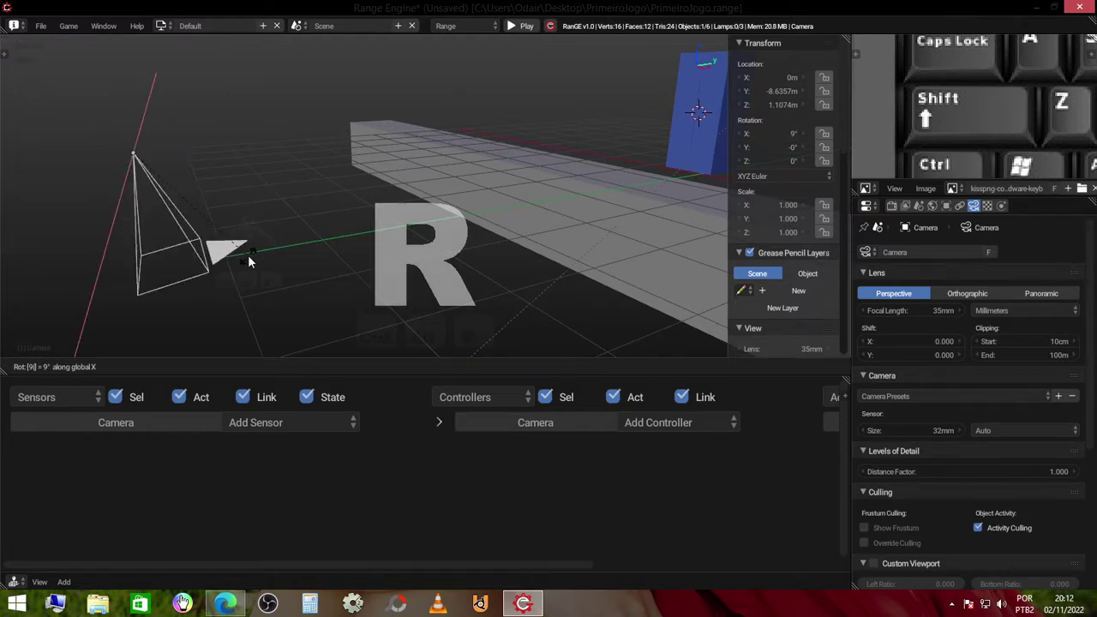
pyautogui.press('Escape')
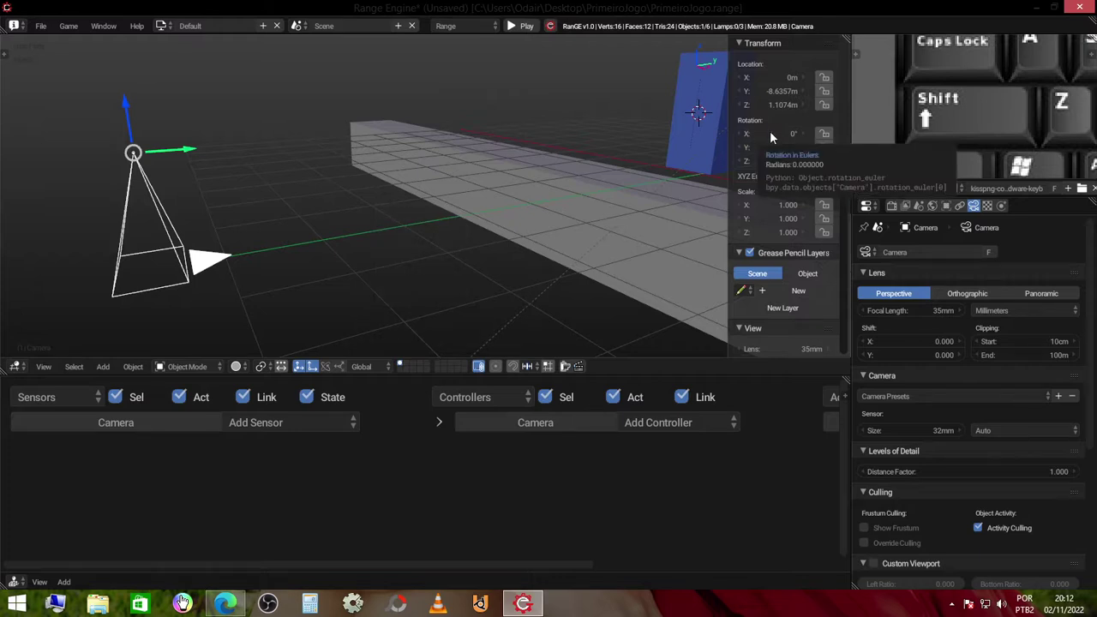
pyautogui.click(777, 133)
pyautogui.write('90')
pyautogui.press('Return')
pyautogui.moveTo(481, 211); pyautogui.dragTo(440, 204, button='middle')
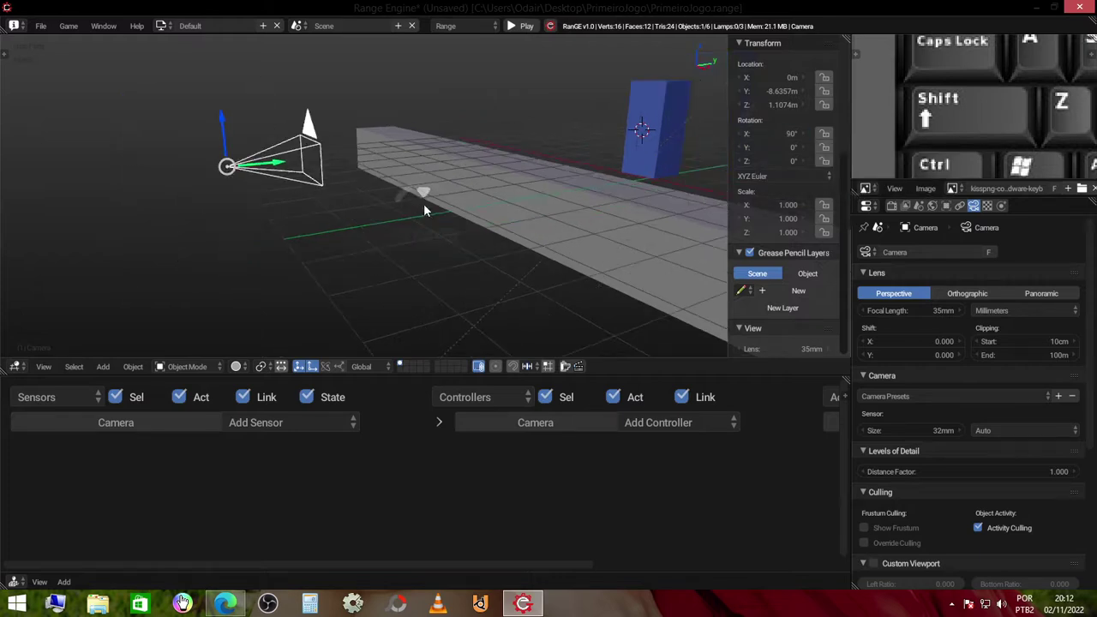
pyautogui.press('n')
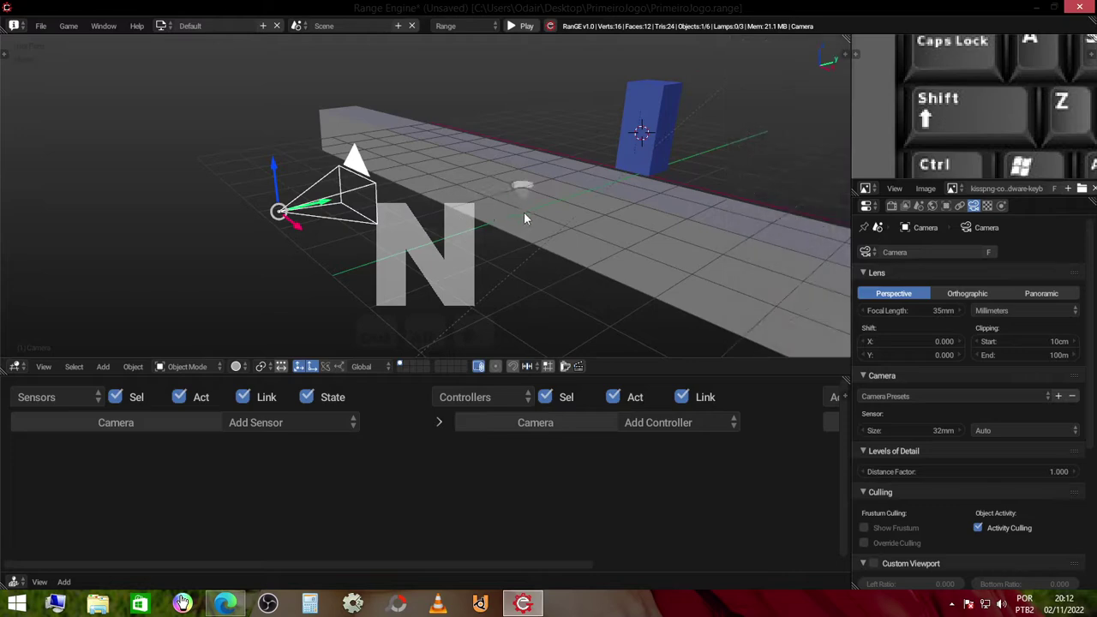
pyautogui.moveTo(524, 212)
pyautogui.mouseDown(button='middle')
pyautogui.moveTo(429, 263)
pyautogui.moveTo(395, 178)
pyautogui.moveTo(599, 283)
pyautogui.mouseUp(button='middle')
# Switch to View > Cameras > Active Camera and start the game with P.
pyautogui.press('KP_0')
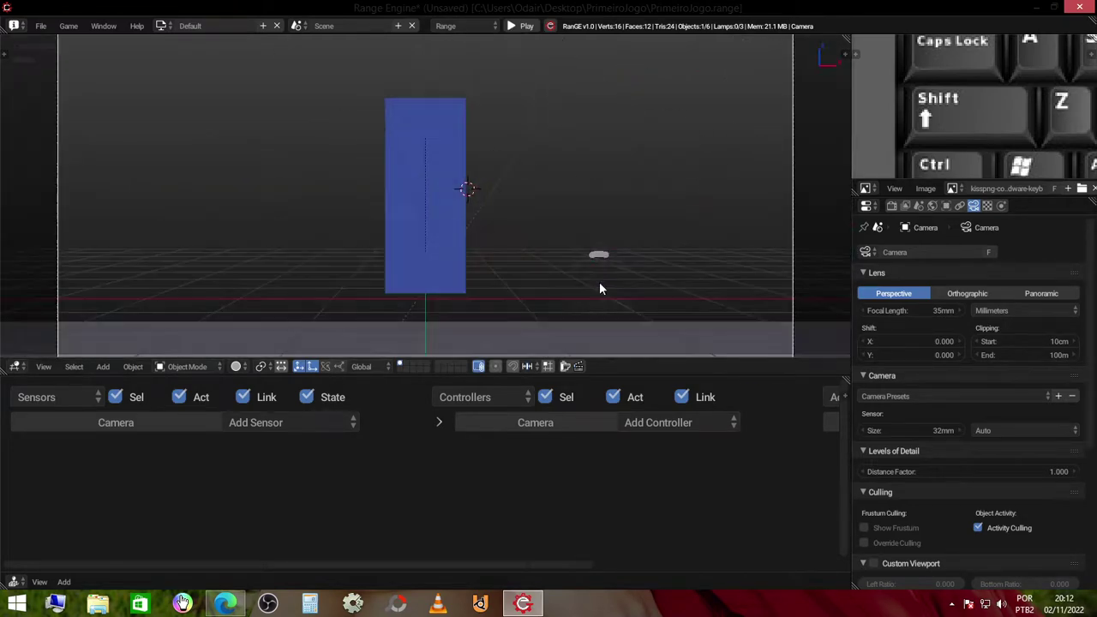
pyautogui.scroll(-1, 569, 295)
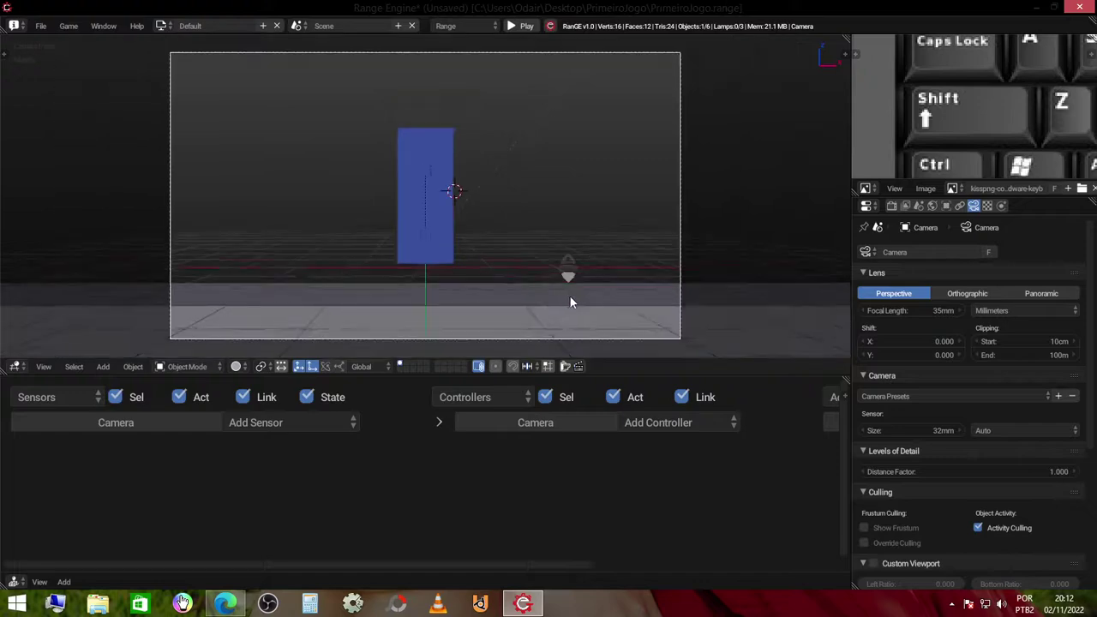
pyautogui.scroll(-1, 570, 302)
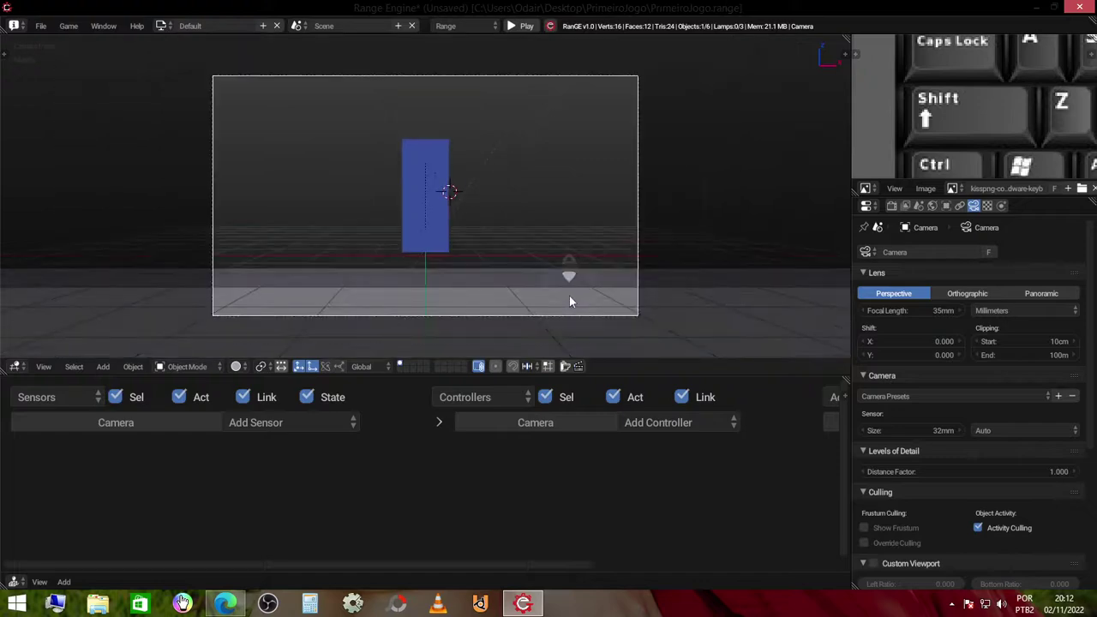
pyautogui.moveTo(569, 275)
pyautogui.mouseDown(button='middle')
pyautogui.moveTo(287, 265)
pyautogui.moveTo(534, 265)
pyautogui.mouseUp(button='middle')
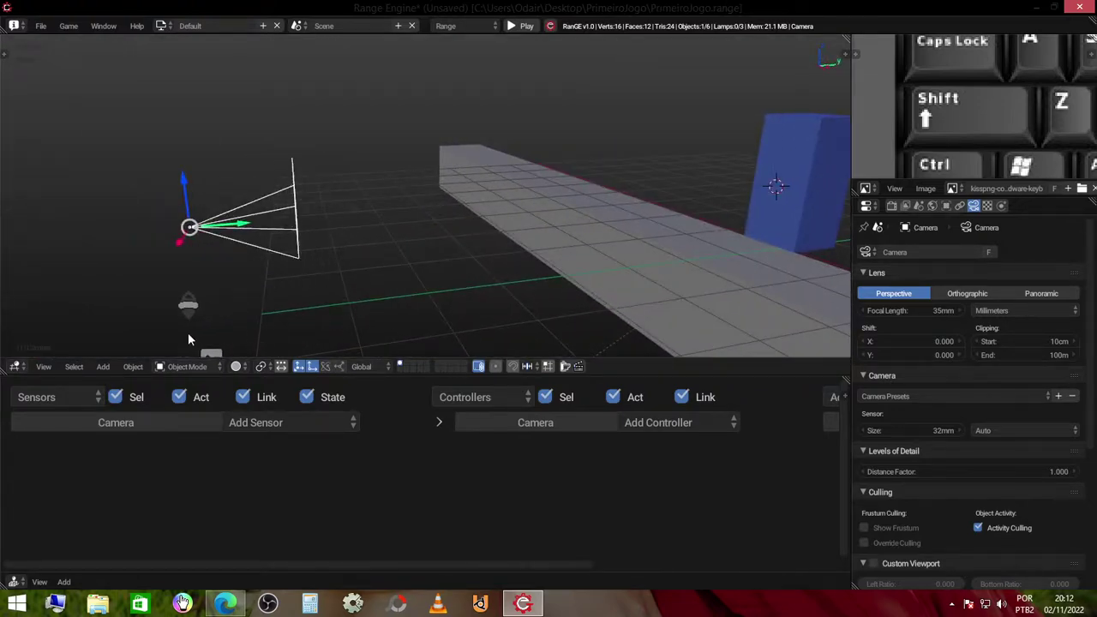
pyautogui.click(43, 367)
pyautogui.moveTo(129, 256)
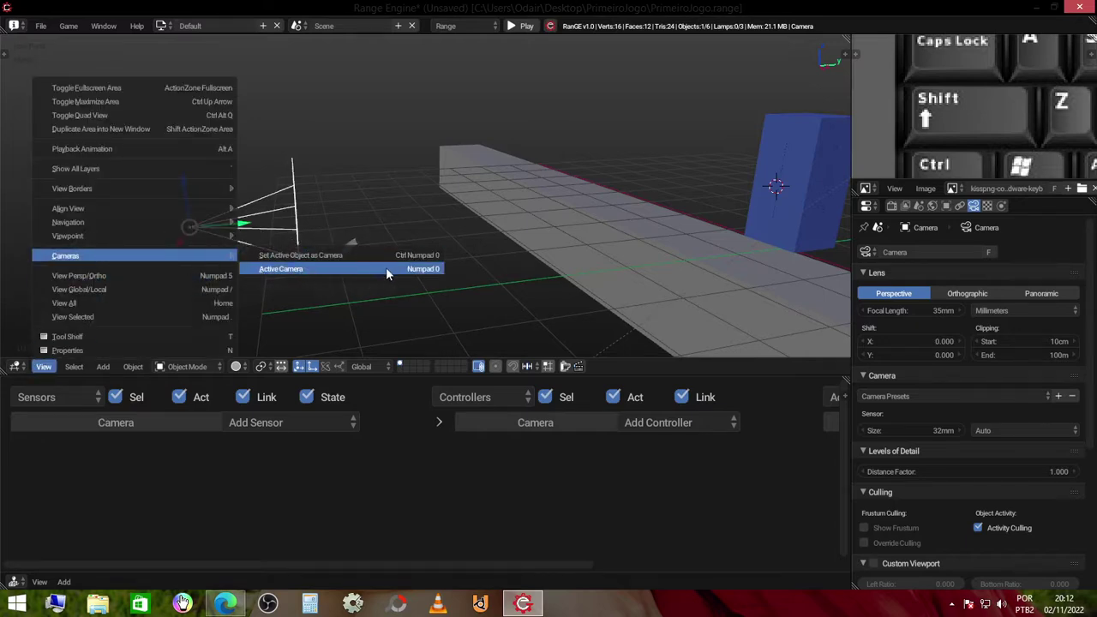
pyautogui.click(407, 274)
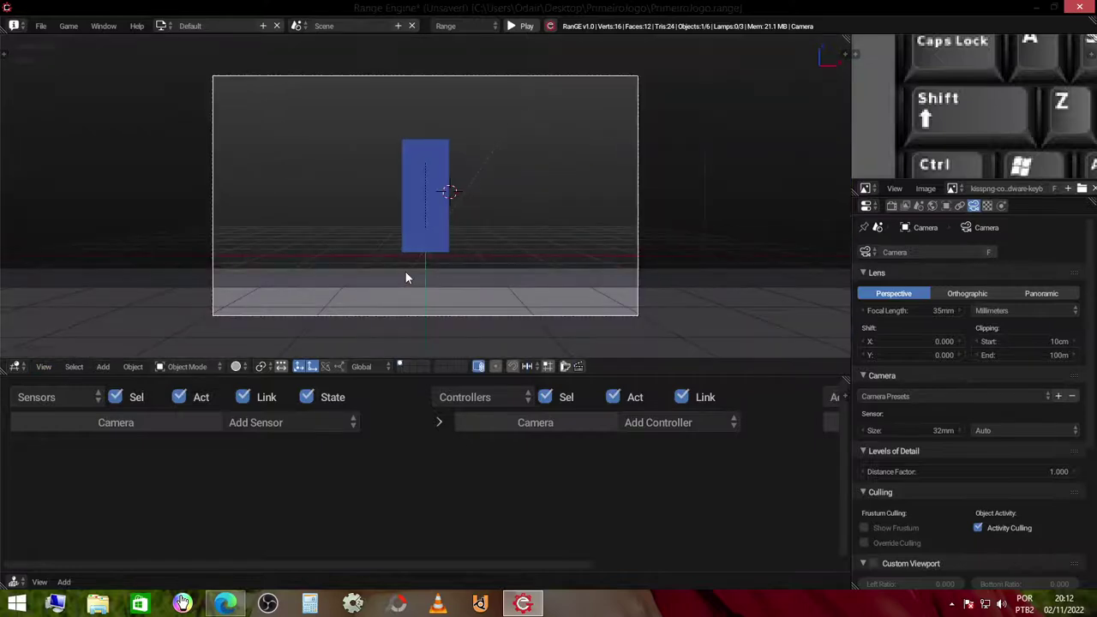
pyautogui.press('p')
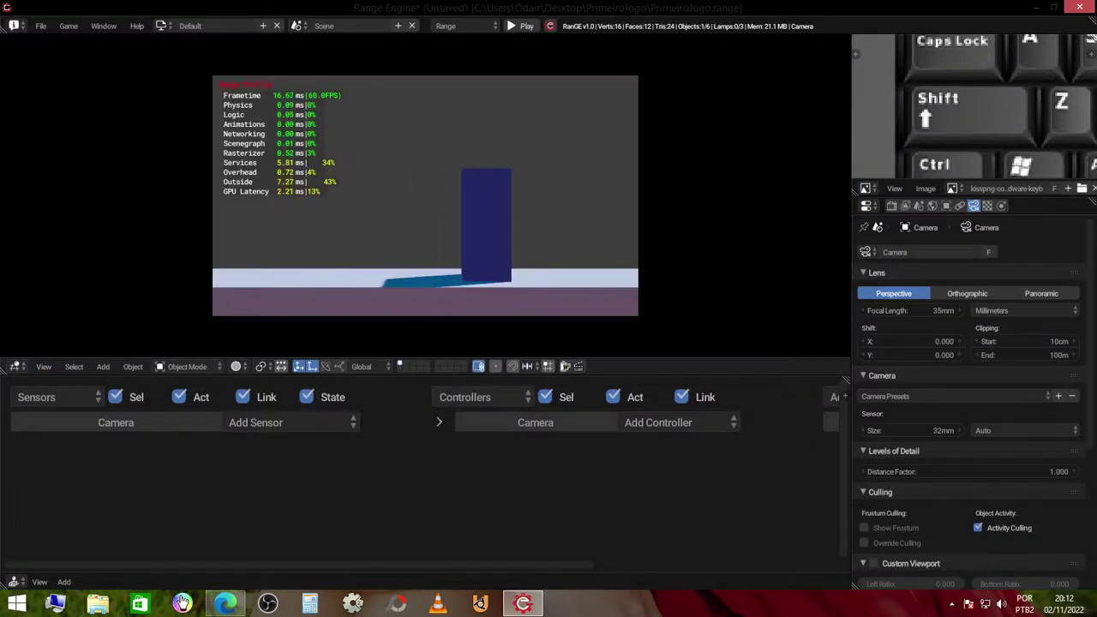
# Stop the game with Esc, cancel a stray camera rotation, and add the Mario cube to the selection.
pyautogui.press('Escape')
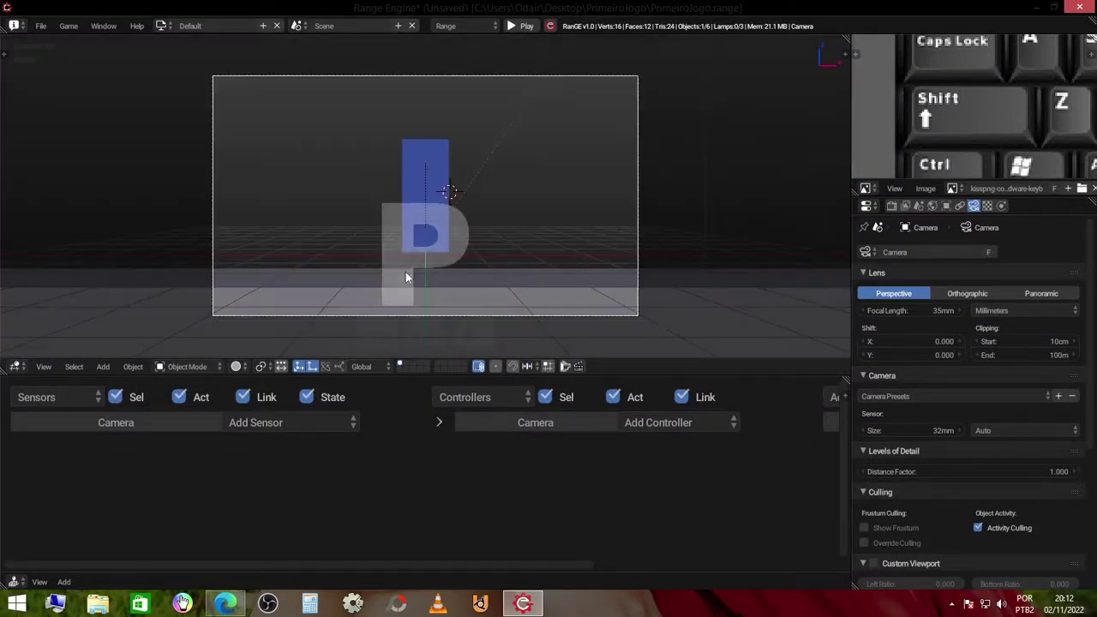
pyautogui.moveTo(406, 272)
pyautogui.mouseDown(button='middle')
pyautogui.moveTo(500, 288)
pyautogui.moveTo(481, 236)
pyautogui.mouseUp(button='middle')
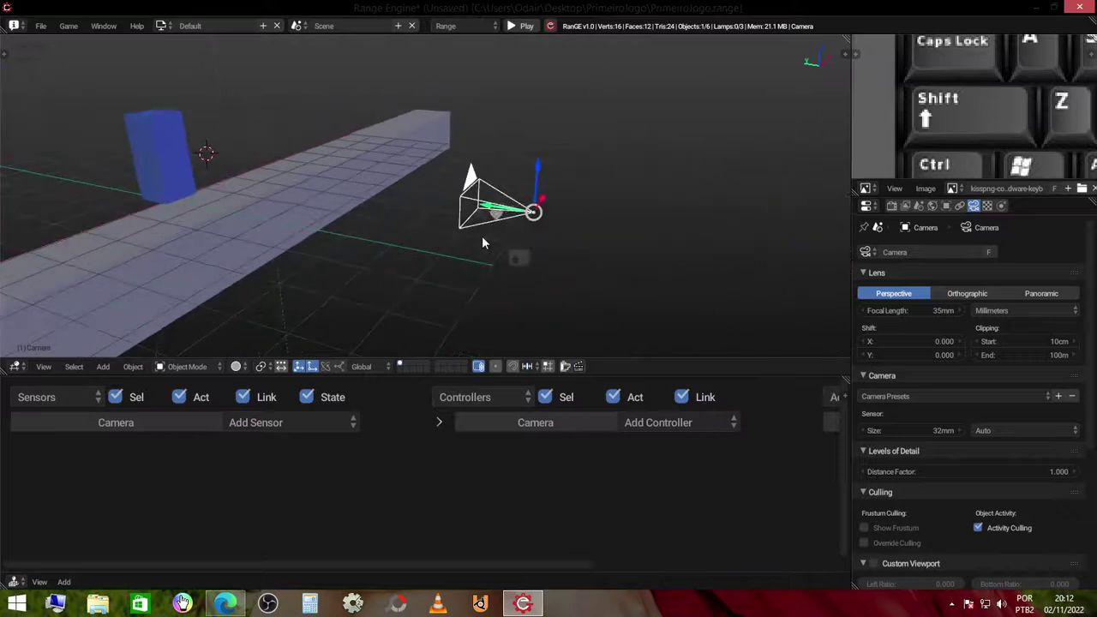
pyautogui.moveTo(346, 214); pyautogui.dragTo(482, 226, button='middle')
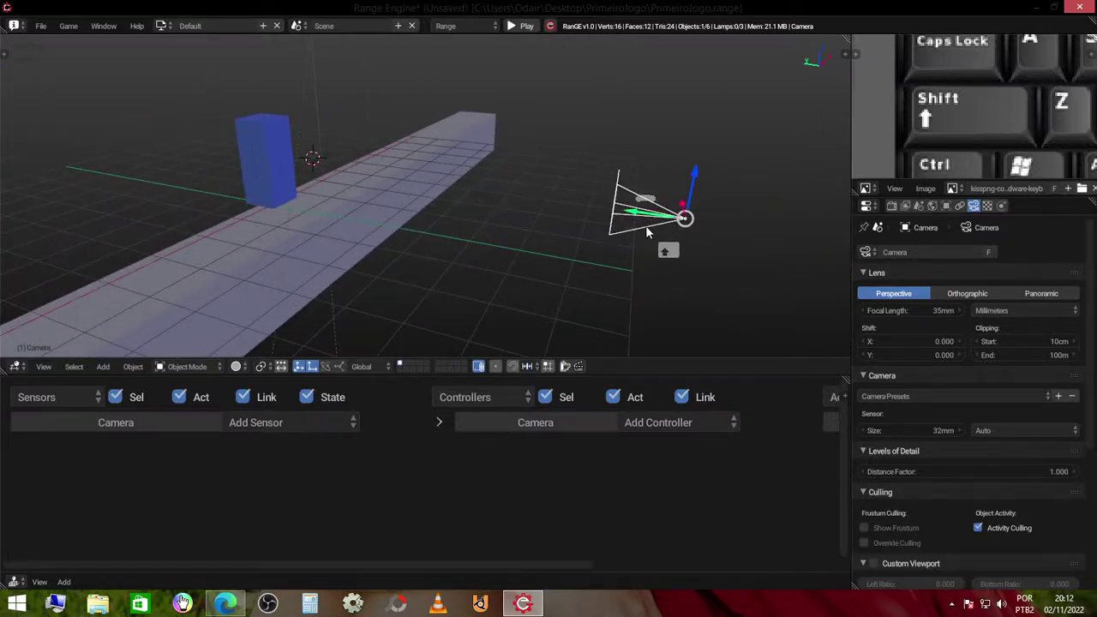
pyautogui.moveTo(591, 237)
pyautogui.mouseDown(button='middle')
pyautogui.moveTo(435, 215)
pyautogui.moveTo(581, 213)
pyautogui.mouseUp(button='middle')
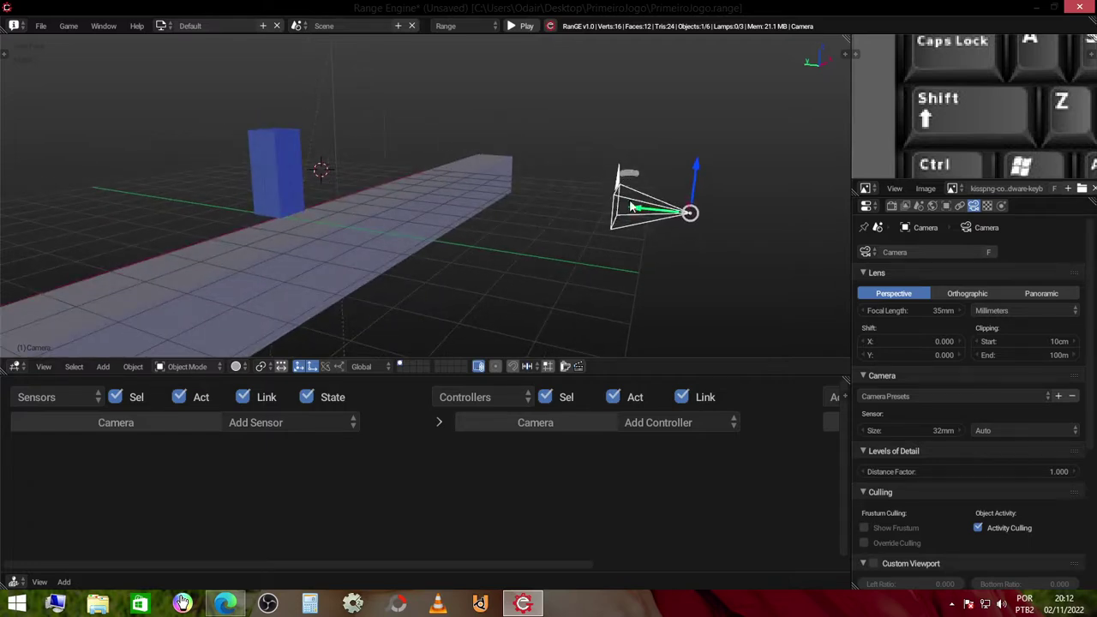
pyautogui.press('r')
pyautogui.rightClick(341, 214)
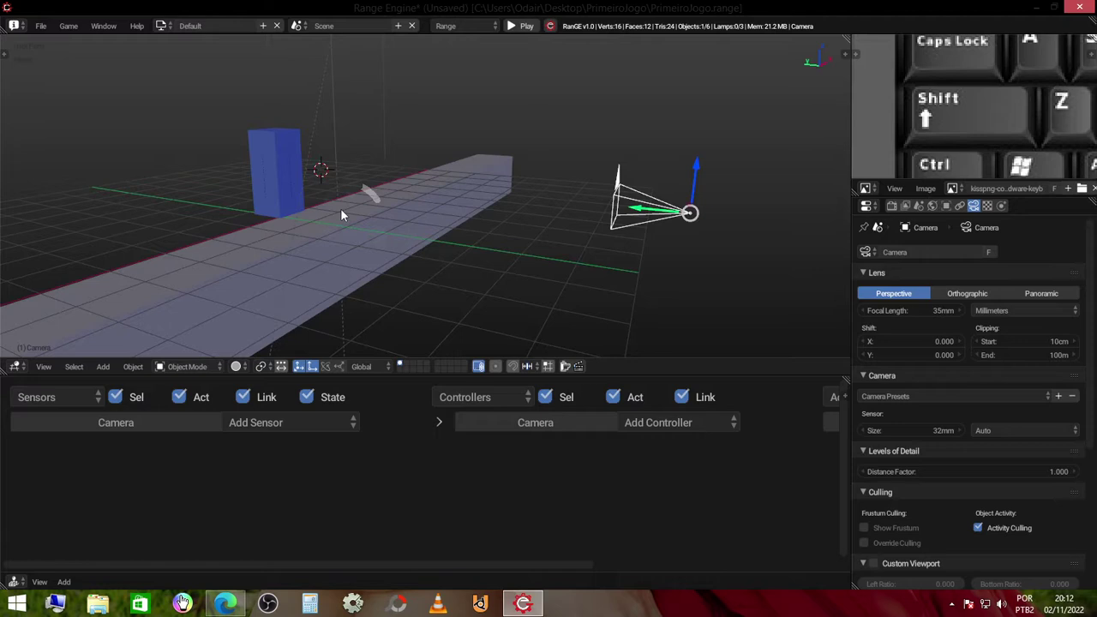
pyautogui.rightClick(268, 166)
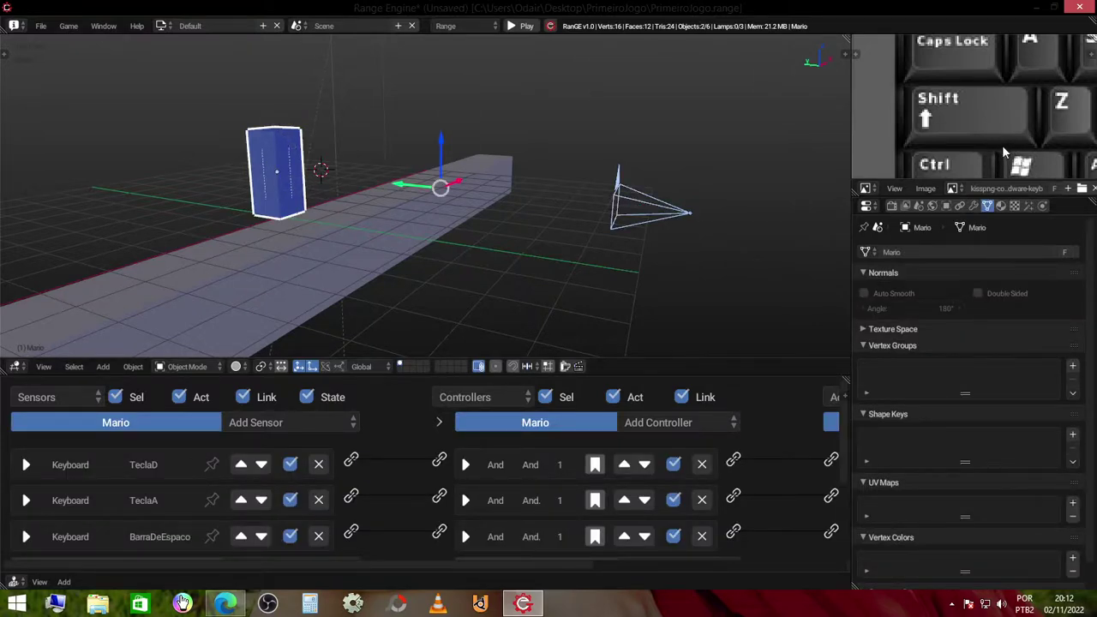
# Parent the camera to Mario with Ctrl+P, Object (Keep Transform).
pyautogui.moveTo(1002, 145); pyautogui.dragTo(979, 119, button='middle')
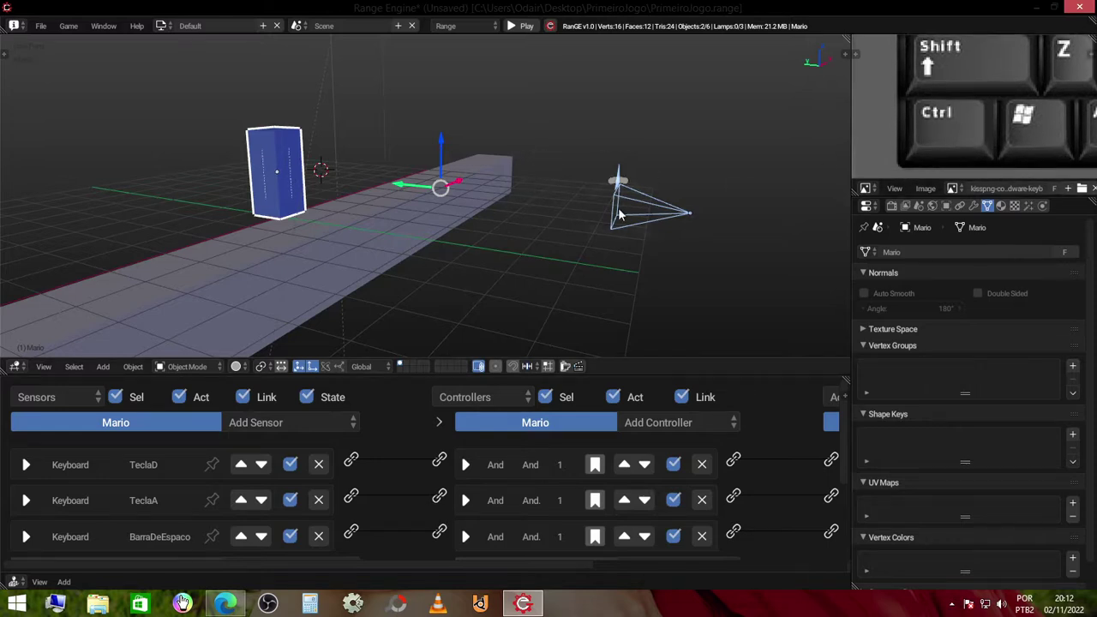
pyautogui.hotkey('ctrl', 'p')
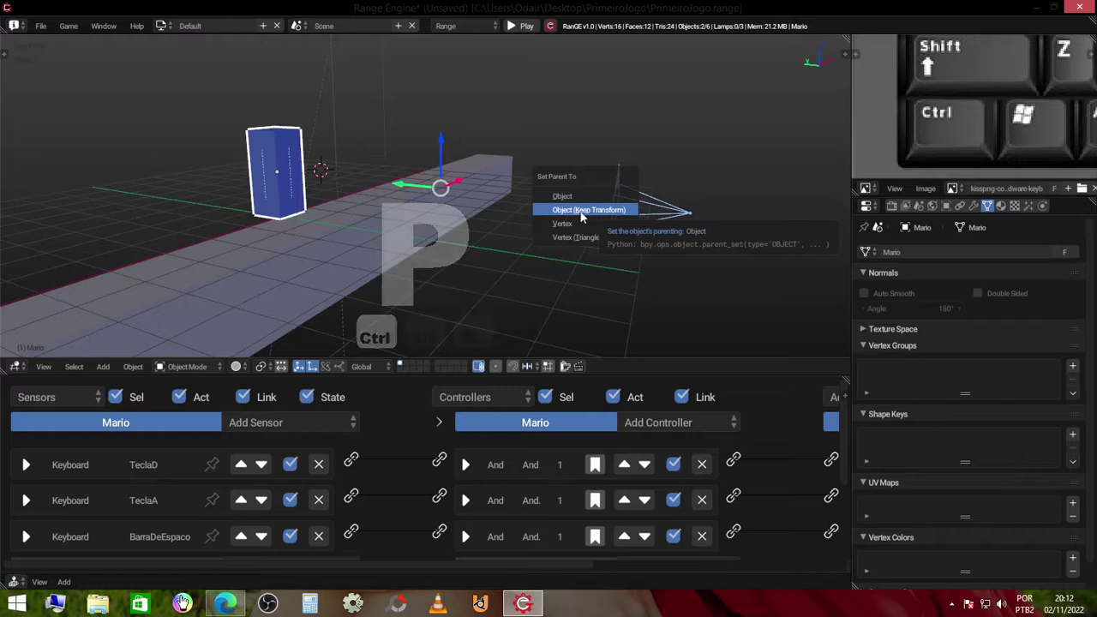
pyautogui.click(600, 214)
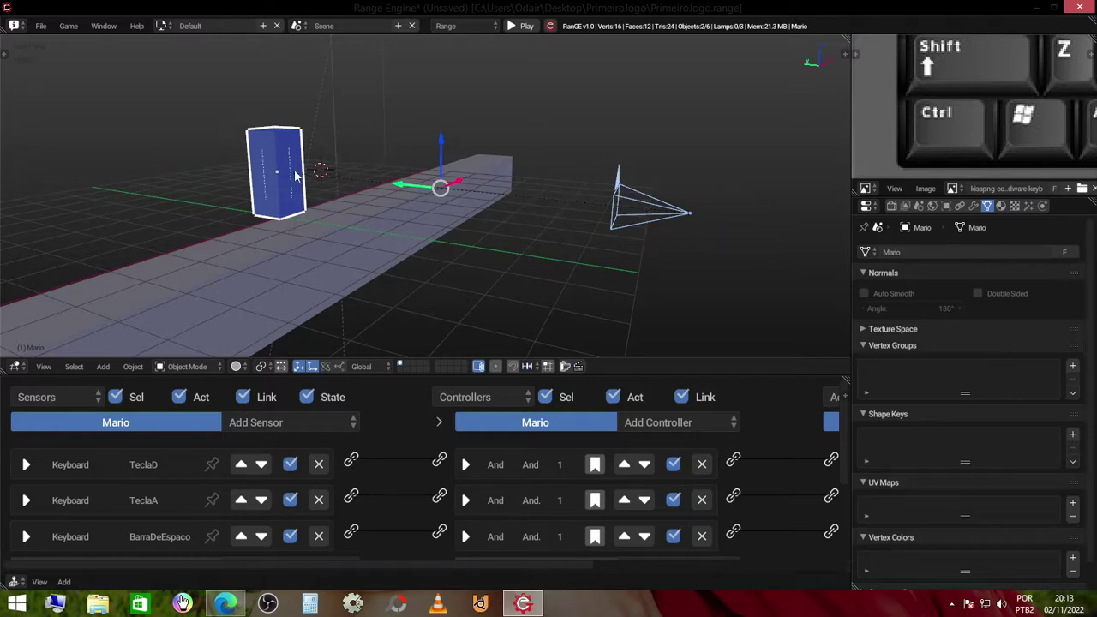
# Move the camera on its own to a new spot in the scene.
pyautogui.click(643, 206)
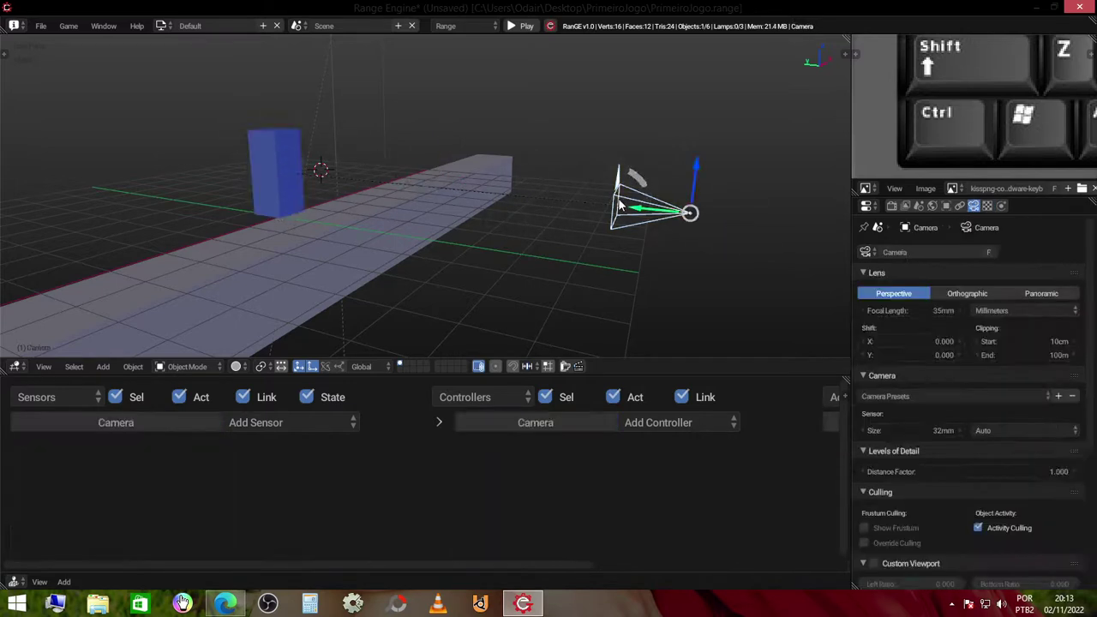
pyautogui.press('g')
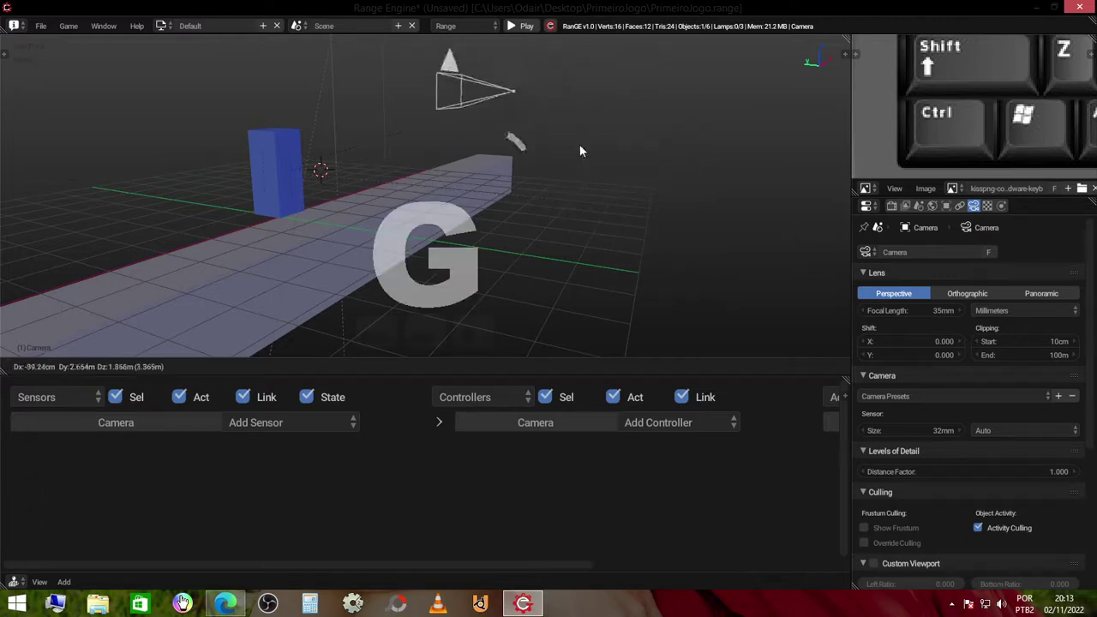
pyautogui.click(566, 214)
# Reposition the Mario box, then view the scene through the camera with Mario centred head-on.
pyautogui.click(267, 204)
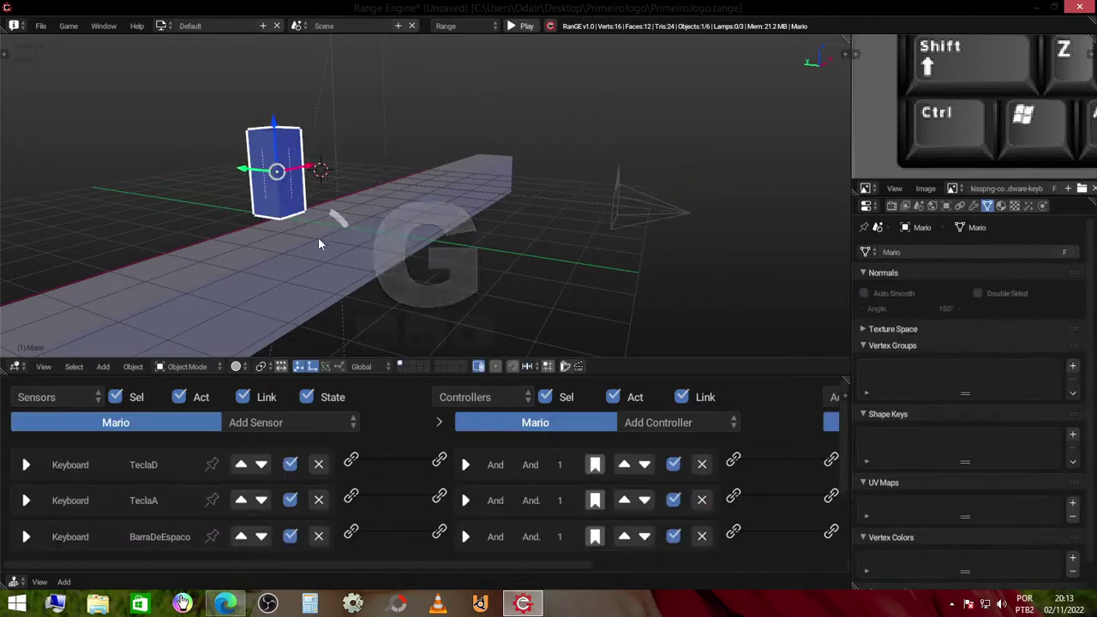
pyautogui.press('g')
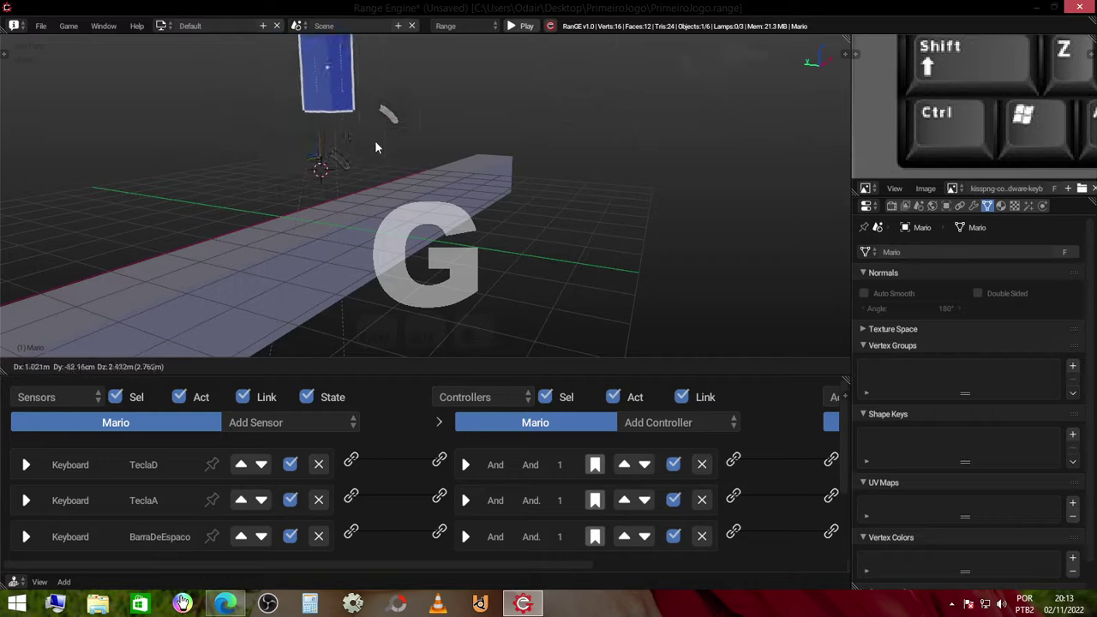
pyautogui.click(391, 169)
pyautogui.moveTo(391, 169); pyautogui.dragTo(203, 164, button='middle')
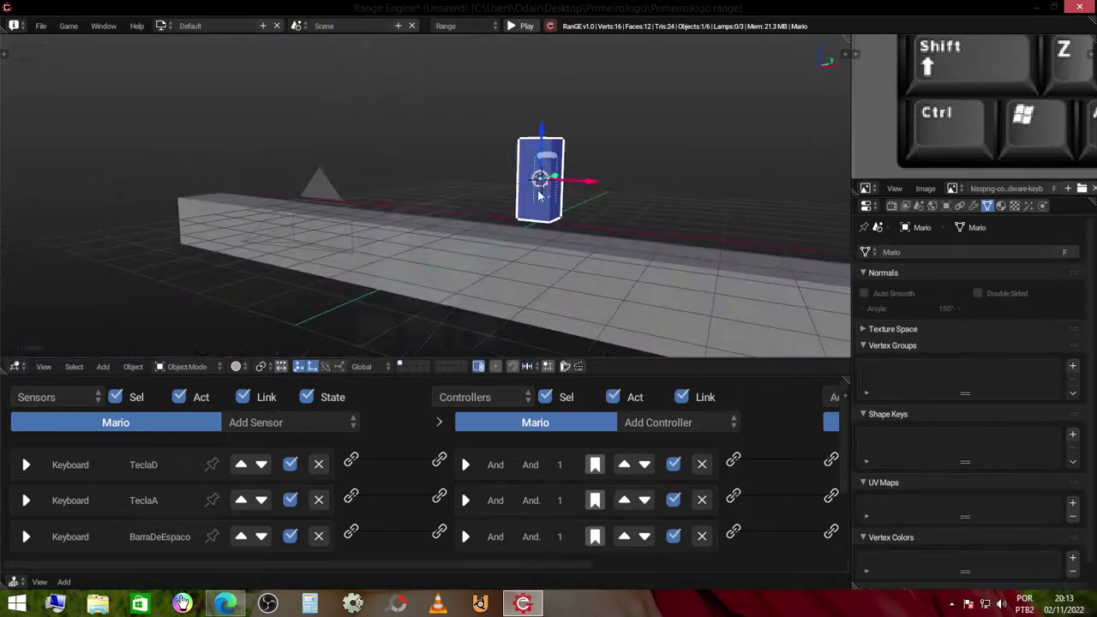
pyautogui.moveTo(540, 196)
pyautogui.mouseDown(button='middle')
pyautogui.moveTo(446, 196)
pyautogui.moveTo(588, 185)
pyautogui.mouseUp(button='middle')
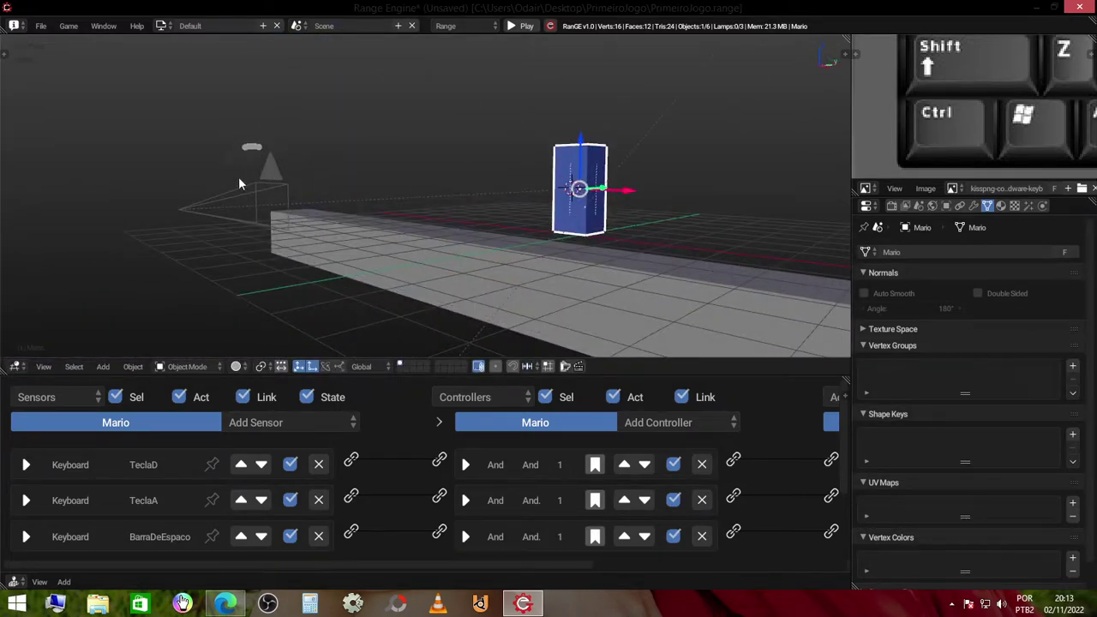
pyautogui.moveTo(406, 231); pyautogui.dragTo(426, 228, button='middle')
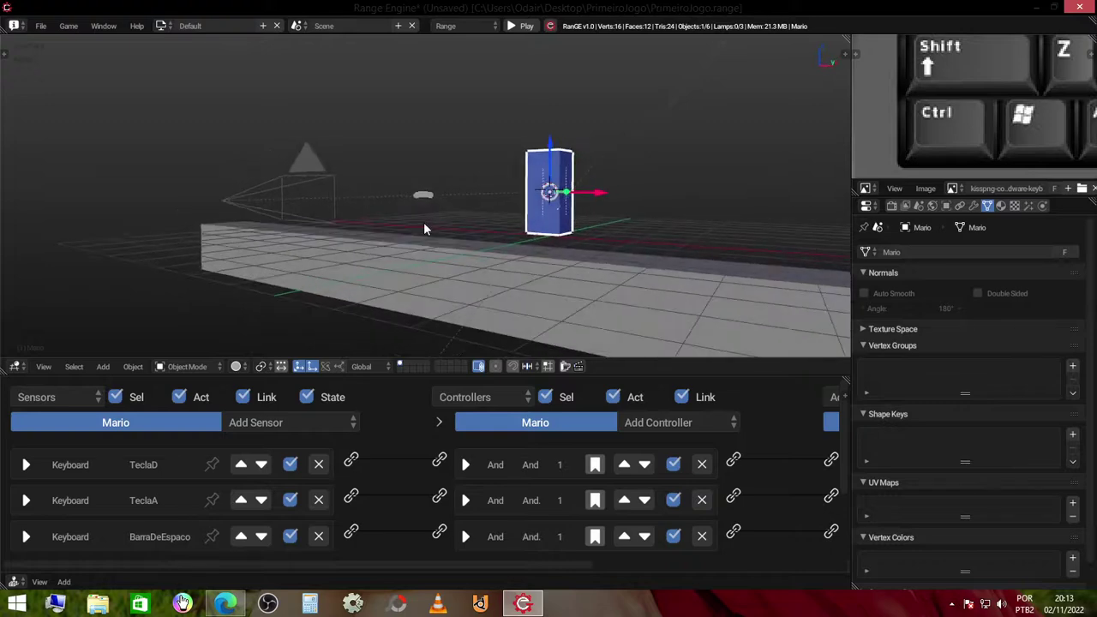
pyautogui.press('KP_0')
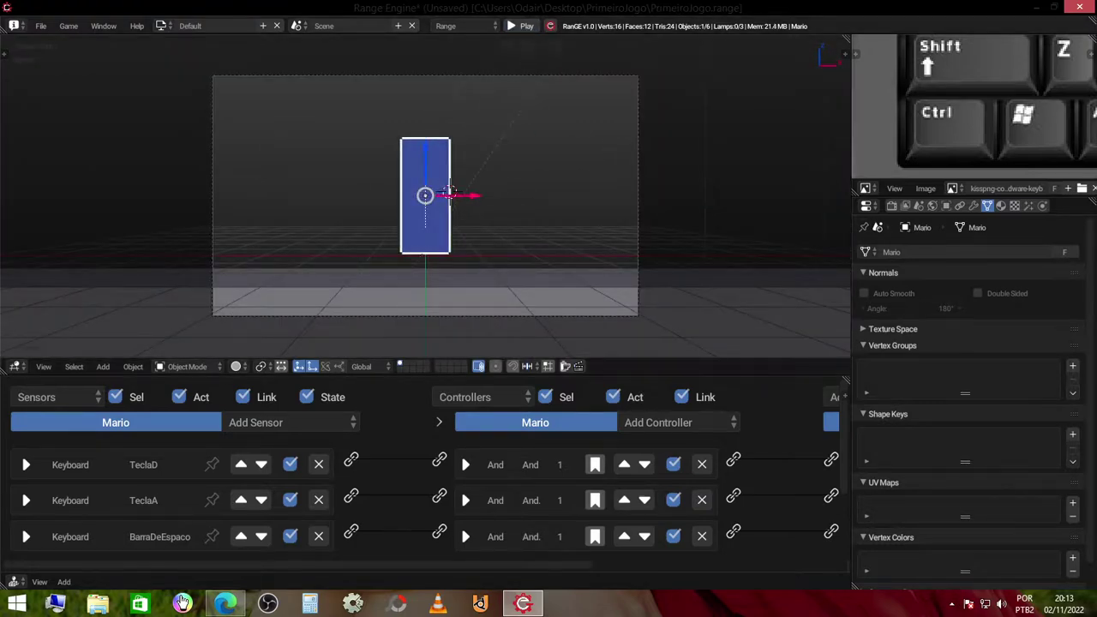
# Run the game, steer Mario left and right with A and D, then stop and return to the editor.
pyautogui.press('p')
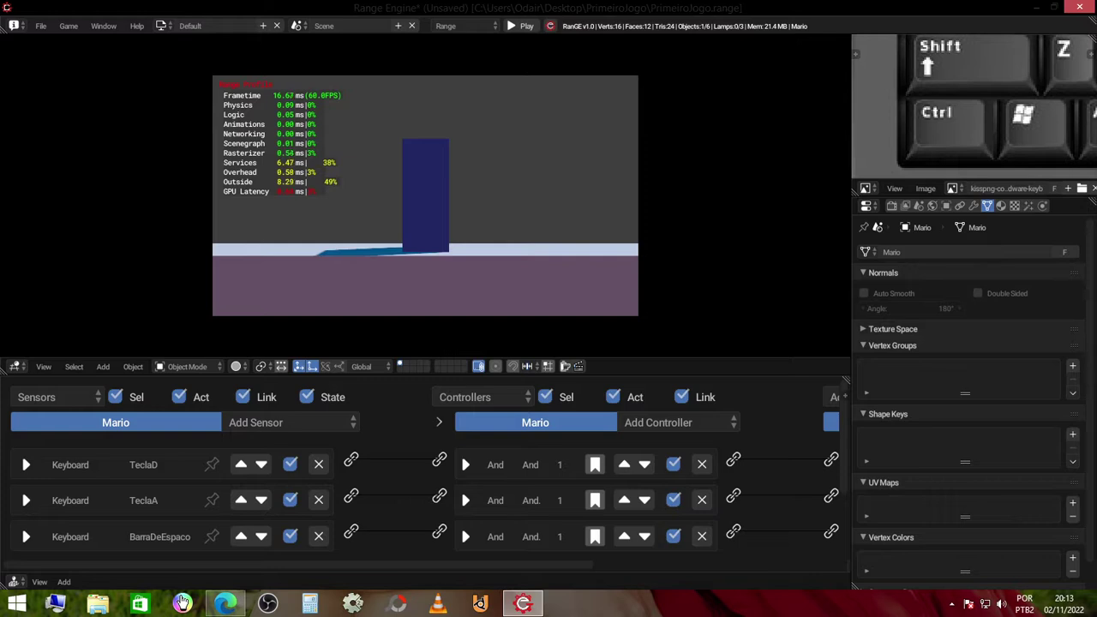
pyautogui.press('d')
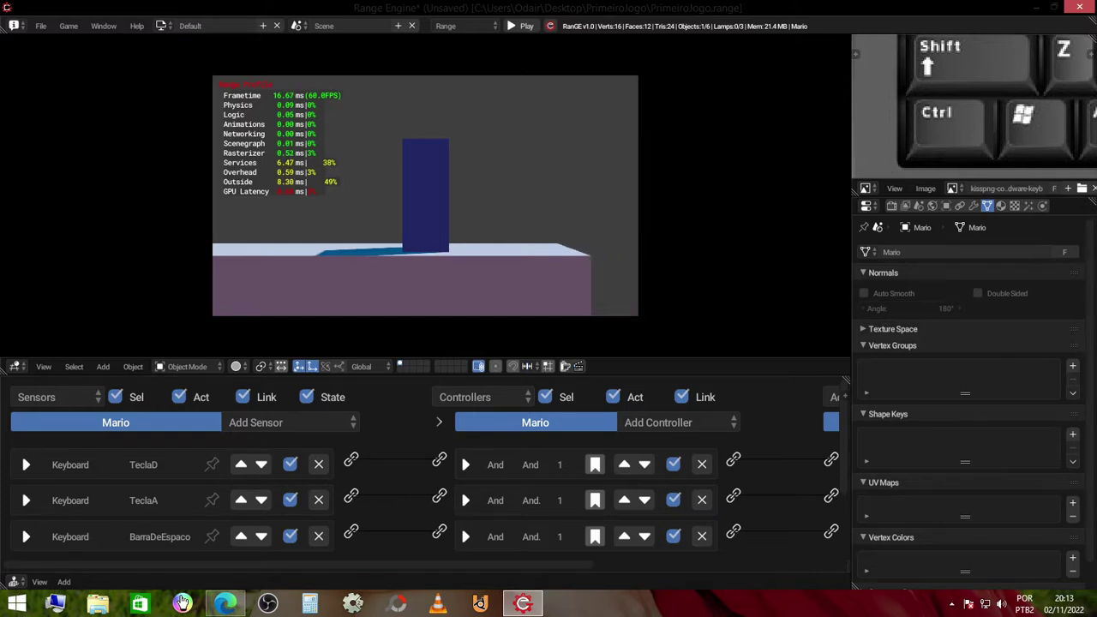
pyautogui.press('a')
pyautogui.press('d')
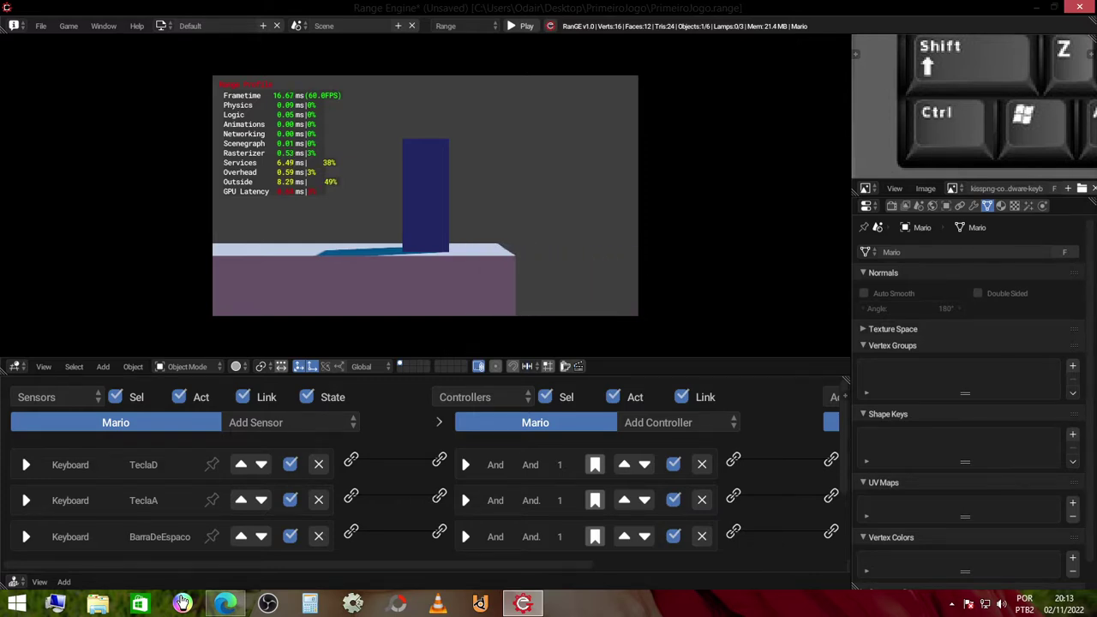
pyautogui.press('a')
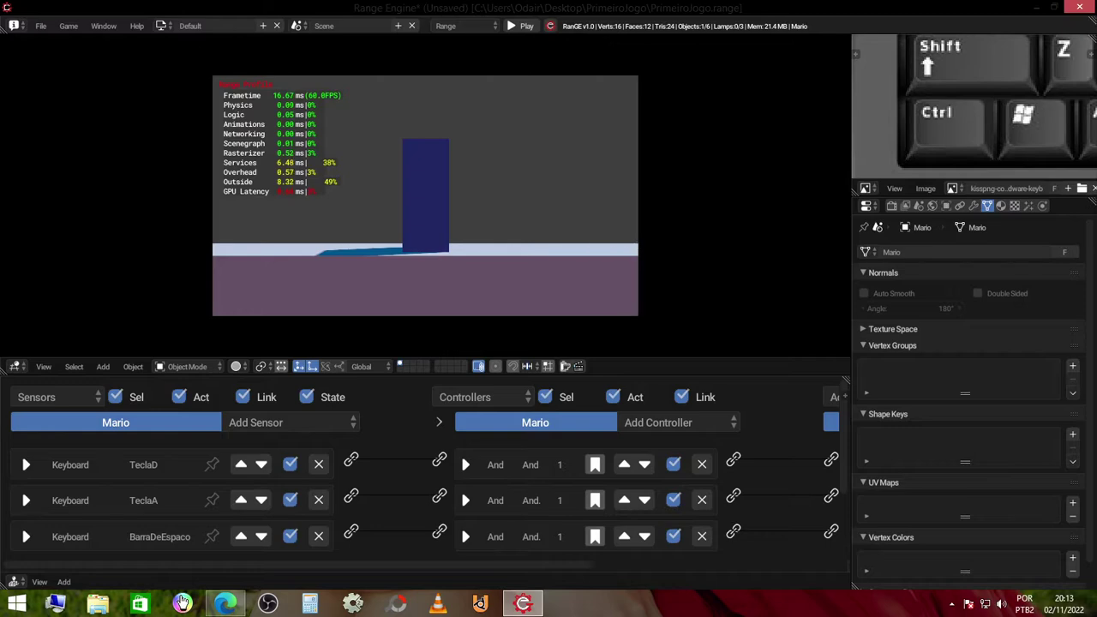
pyautogui.press('Escape')
pyautogui.moveTo(561, 167)
pyautogui.mouseDown(button='middle')
pyautogui.moveTo(418, 251)
pyautogui.moveTo(443, 254)
pyautogui.mouseUp(button='middle')
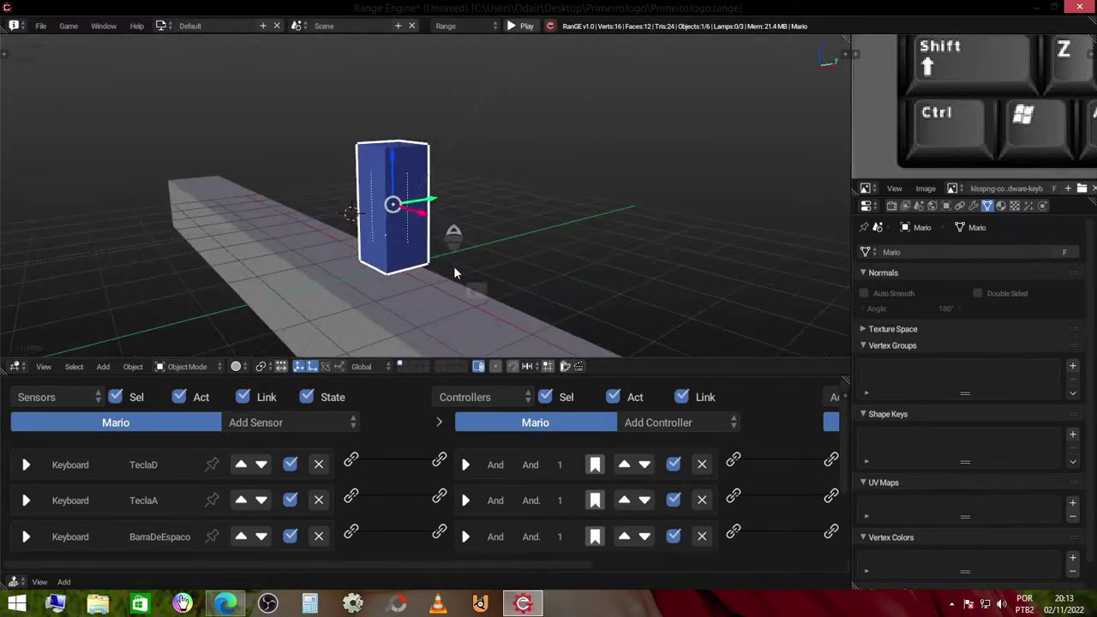
# Add a Monkey (Suzanne) mesh and place it beside the Mario box.
pyautogui.hotkey('shift', 'a')
pyautogui.moveTo(453, 267)
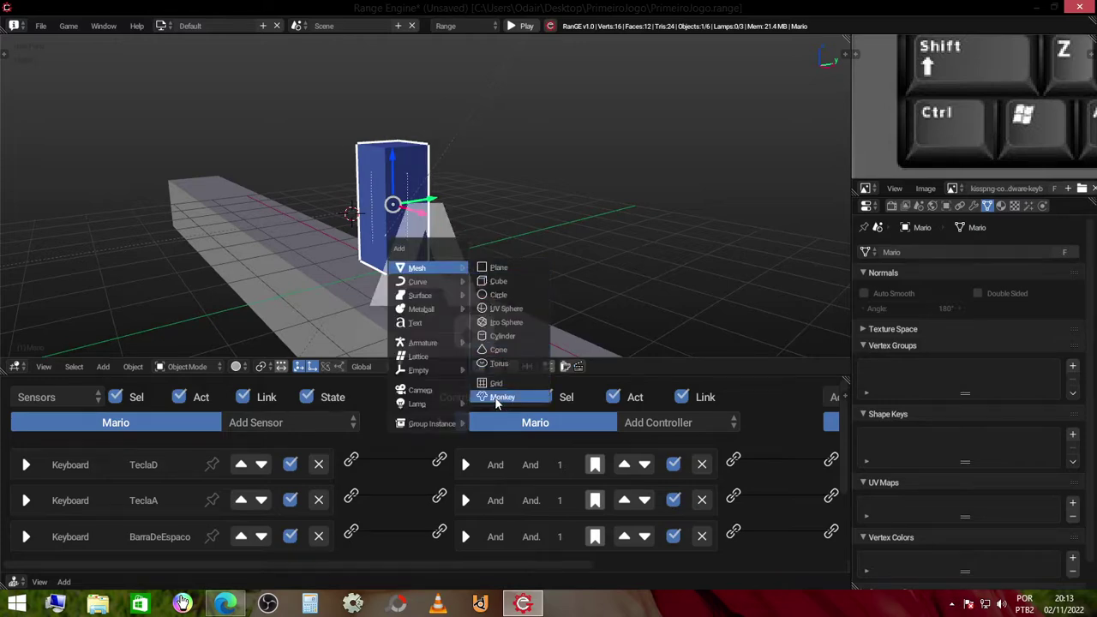
pyautogui.click(497, 397)
pyautogui.scroll(-1, 480, 205)
pyautogui.press('g')
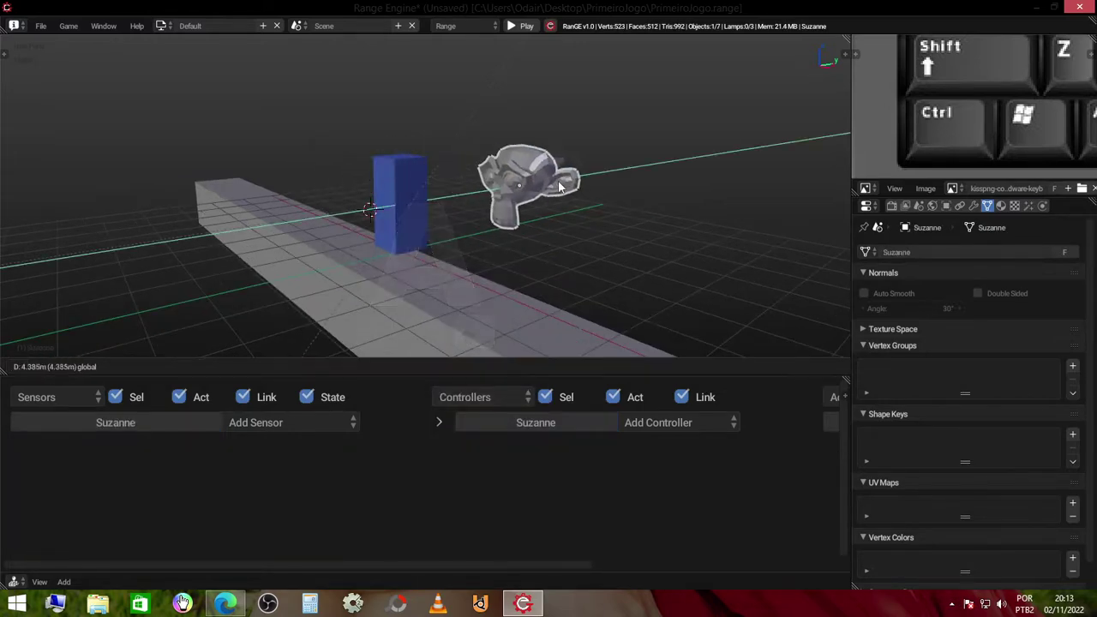
pyautogui.click(538, 186)
# Look through the camera and play-test the game with the monkey included.
pyautogui.press('KP_1')
pyautogui.press('KP_0')
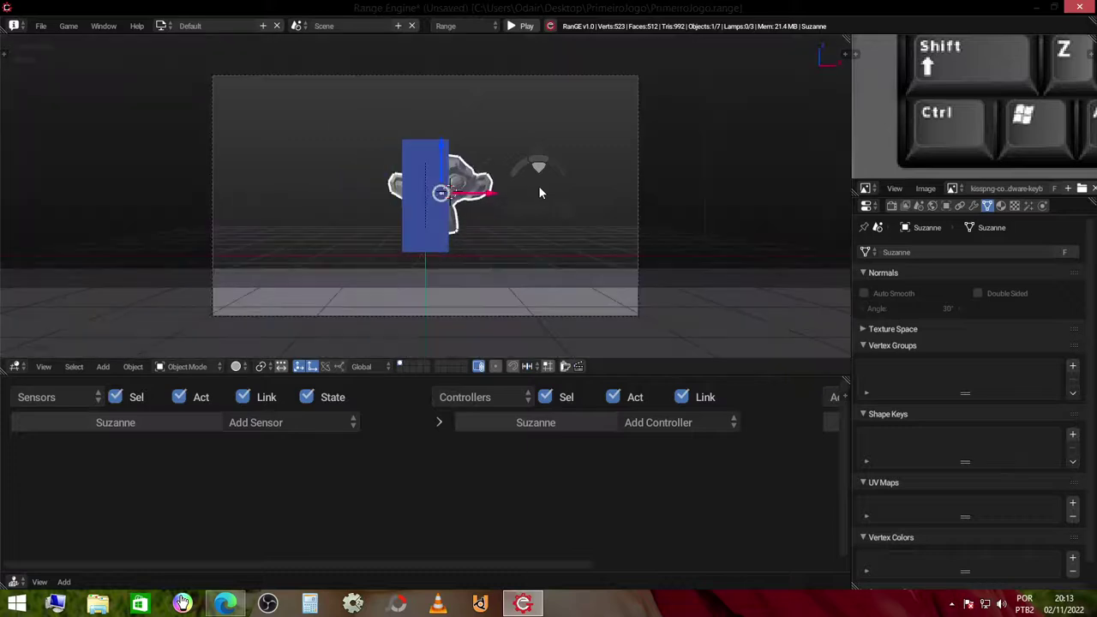
pyautogui.press('p')
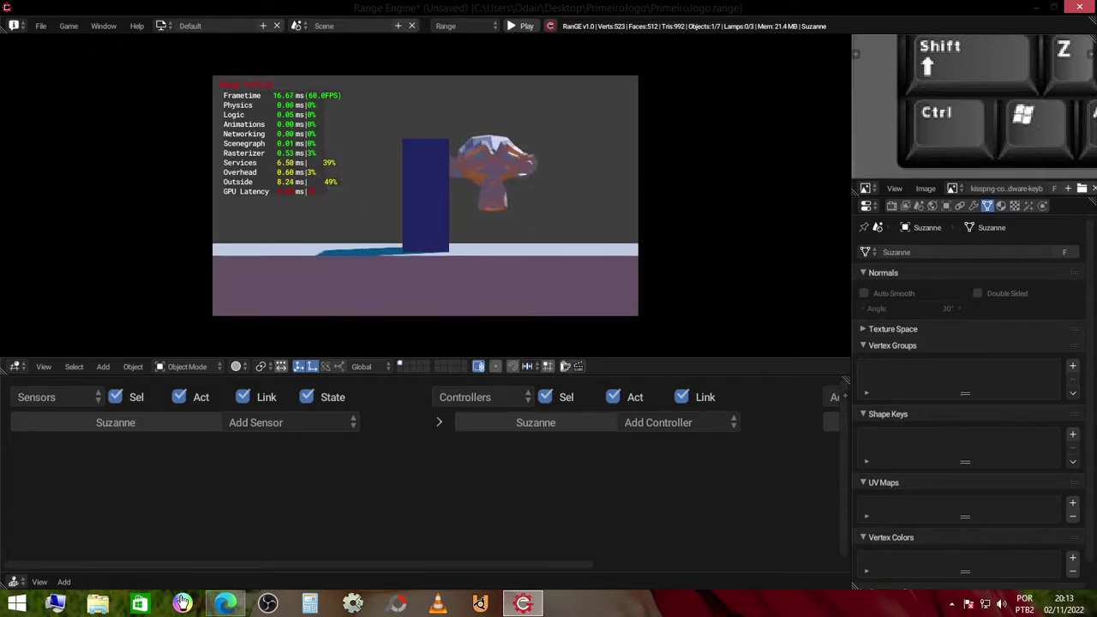
pyautogui.press('Escape')
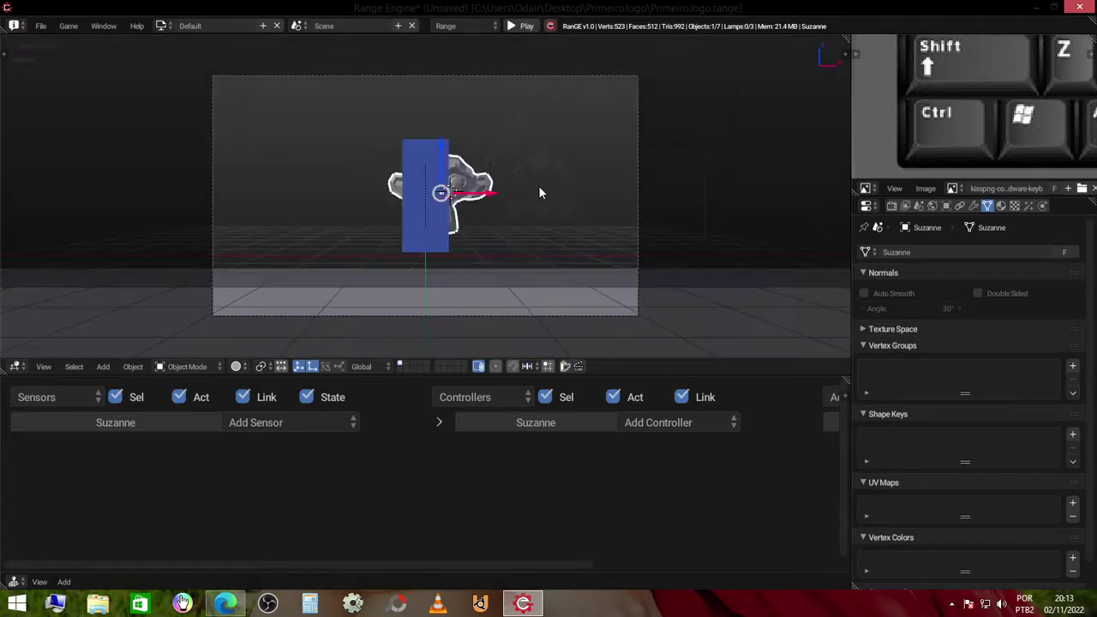
pyautogui.moveTo(538, 185)
pyautogui.mouseDown(button='middle')
pyautogui.moveTo(404, 267)
pyautogui.moveTo(559, 249)
pyautogui.moveTo(495, 233)
pyautogui.moveTo(424, 265)
pyautogui.moveTo(519, 248)
pyautogui.moveTo(554, 259)
pyautogui.mouseUp(button='middle')
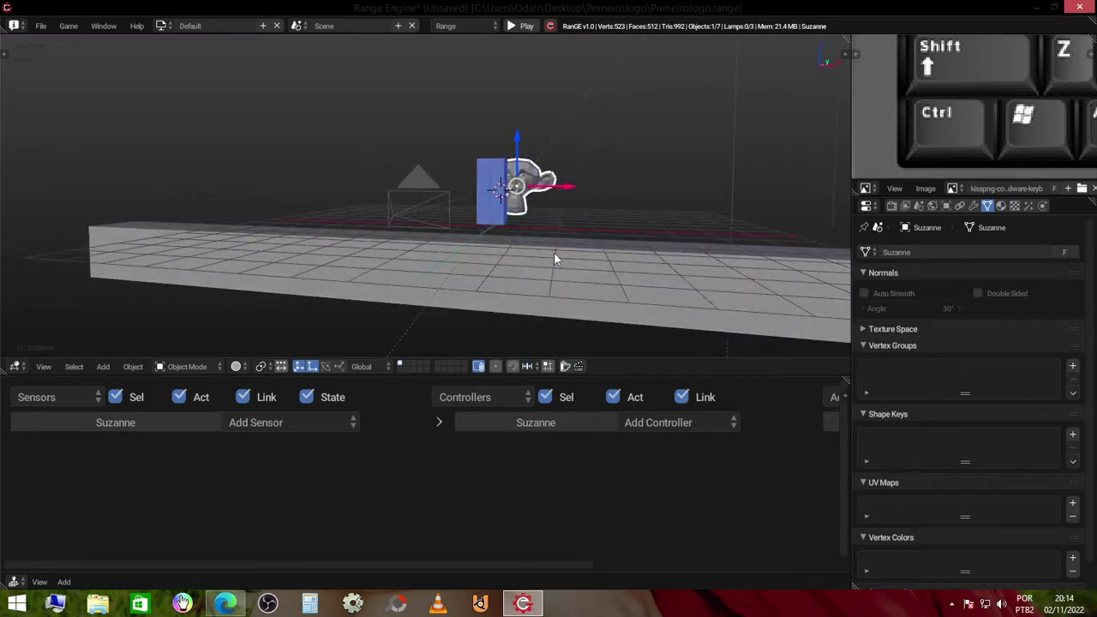
pyautogui.press('KP_0')
pyautogui.press('p')
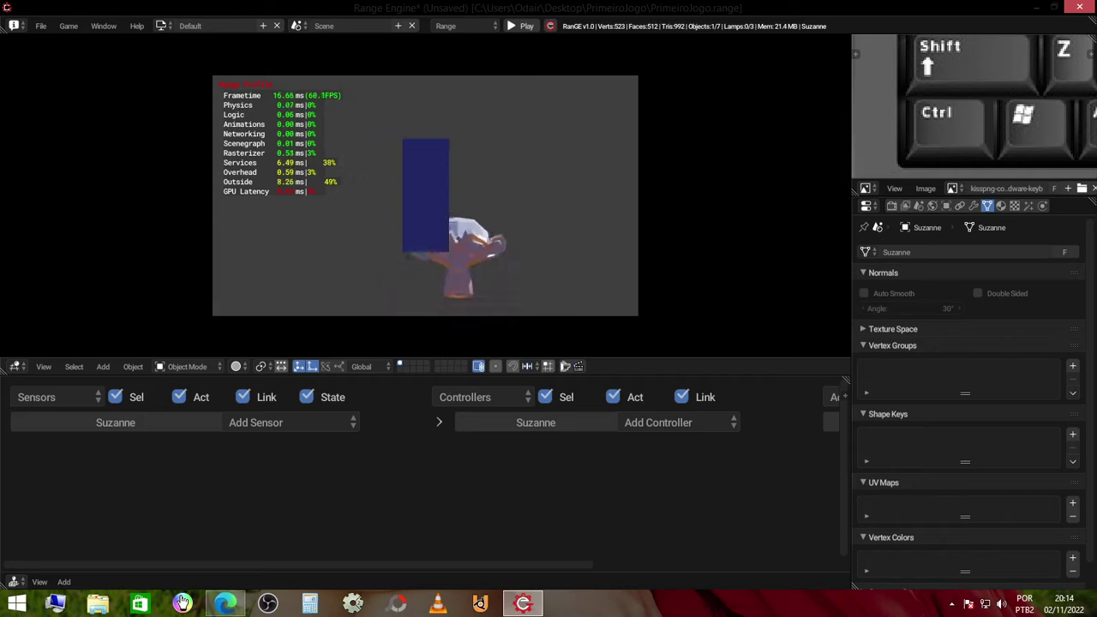
pyautogui.press('Escape')
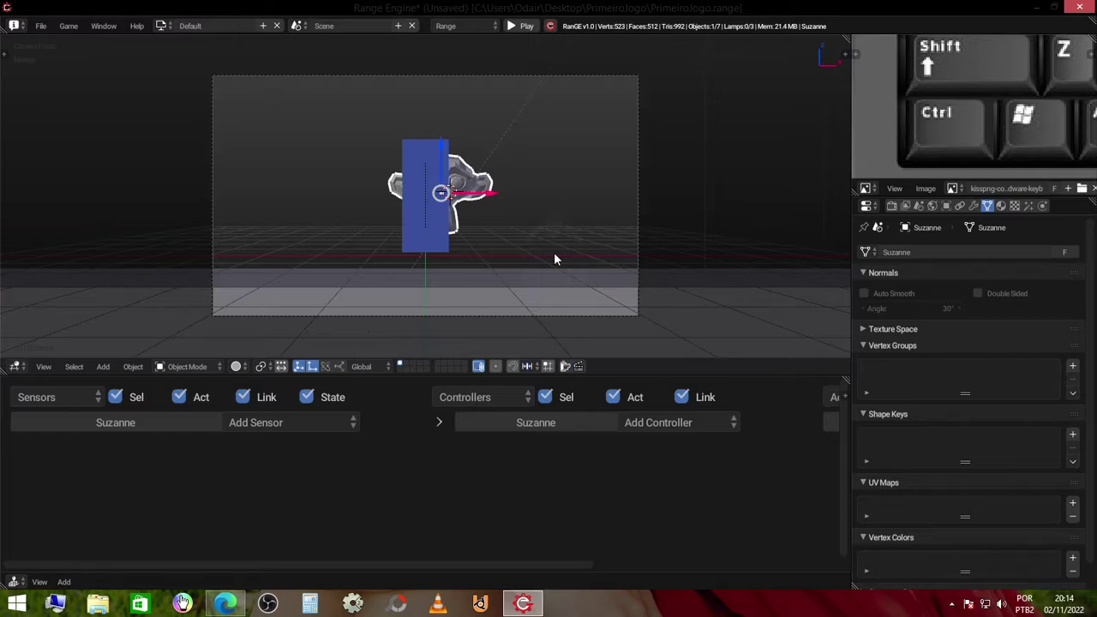
pyautogui.moveTo(554, 259); pyautogui.dragTo(415, 268, button='middle')
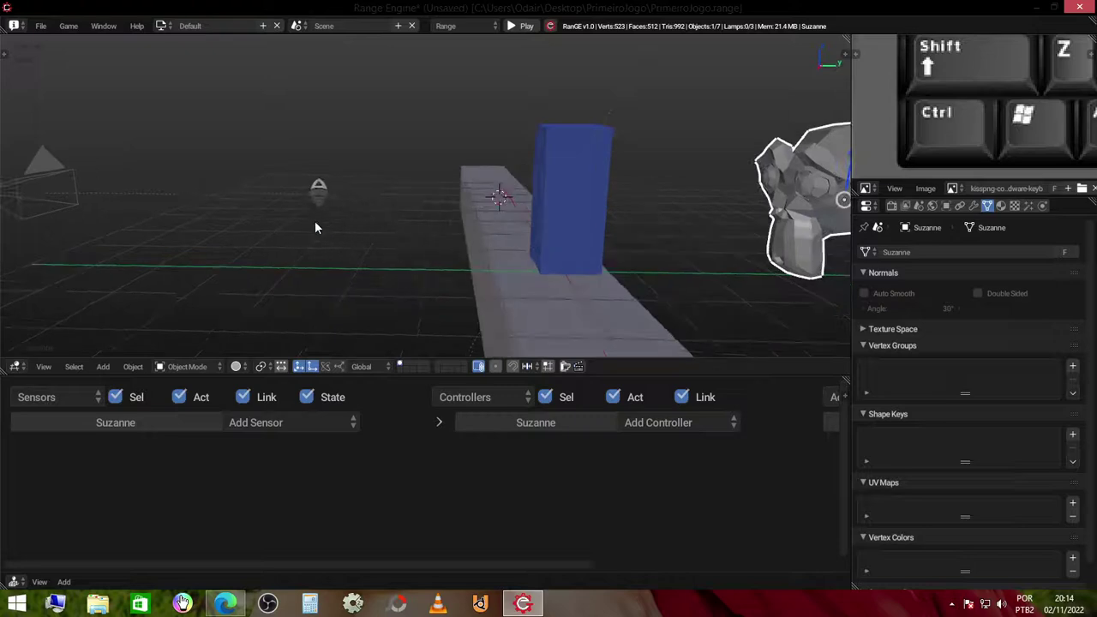
# Move the camera about 4 m along Y, then play-test the game with the new framing.
pyautogui.moveTo(314, 224)
pyautogui.mouseDown(button='middle')
pyautogui.moveTo(532, 261)
pyautogui.moveTo(319, 289)
pyautogui.moveTo(312, 207)
pyautogui.mouseUp(button='middle')
pyautogui.press('KP_0')
pyautogui.rightClick(318, 203)
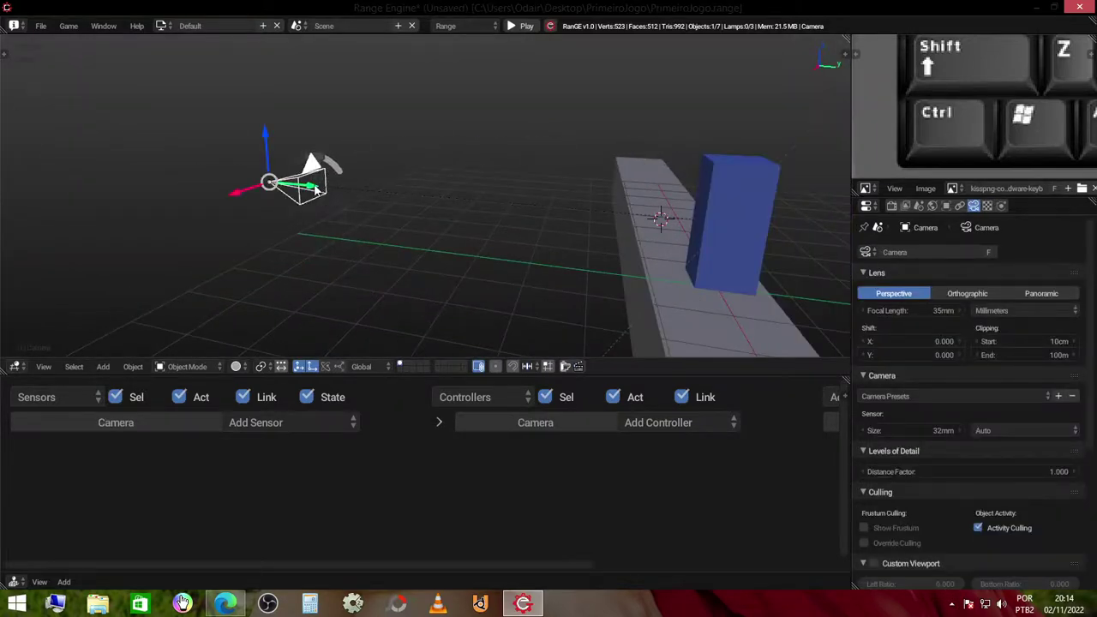
pyautogui.moveTo(317, 190); pyautogui.dragTo(165, 159)
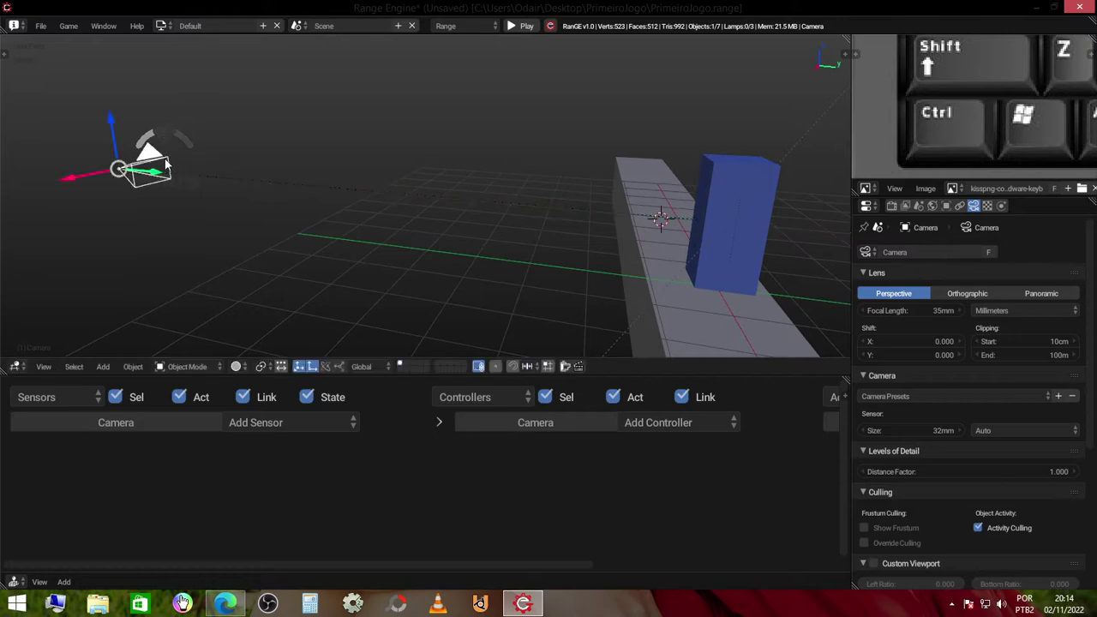
pyautogui.press('KP_0')
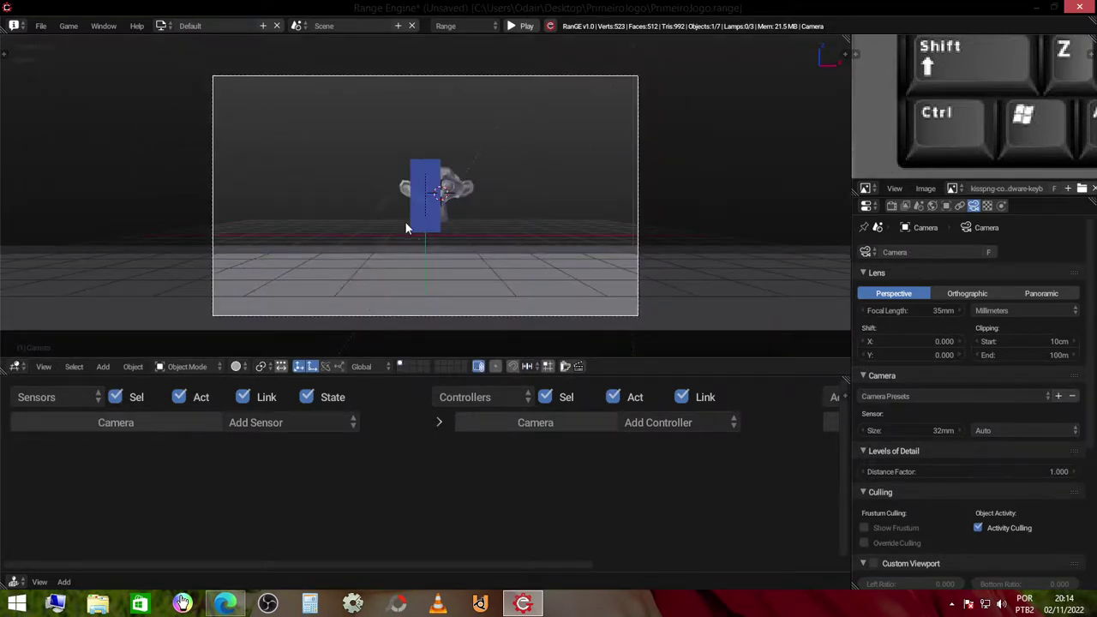
pyautogui.press('p')
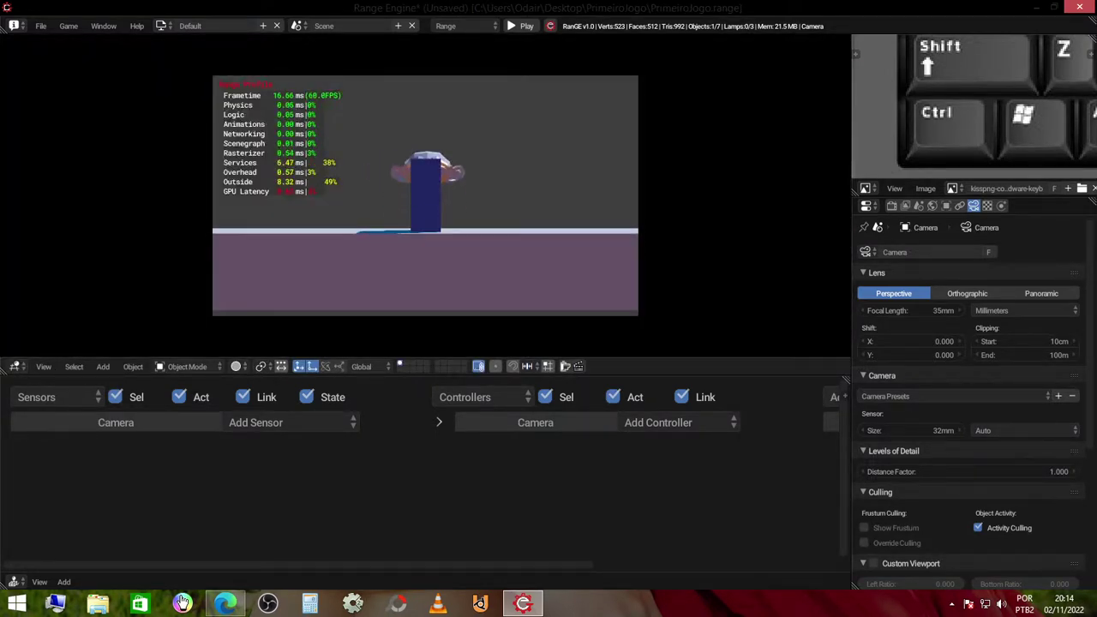
pyautogui.press('Escape')
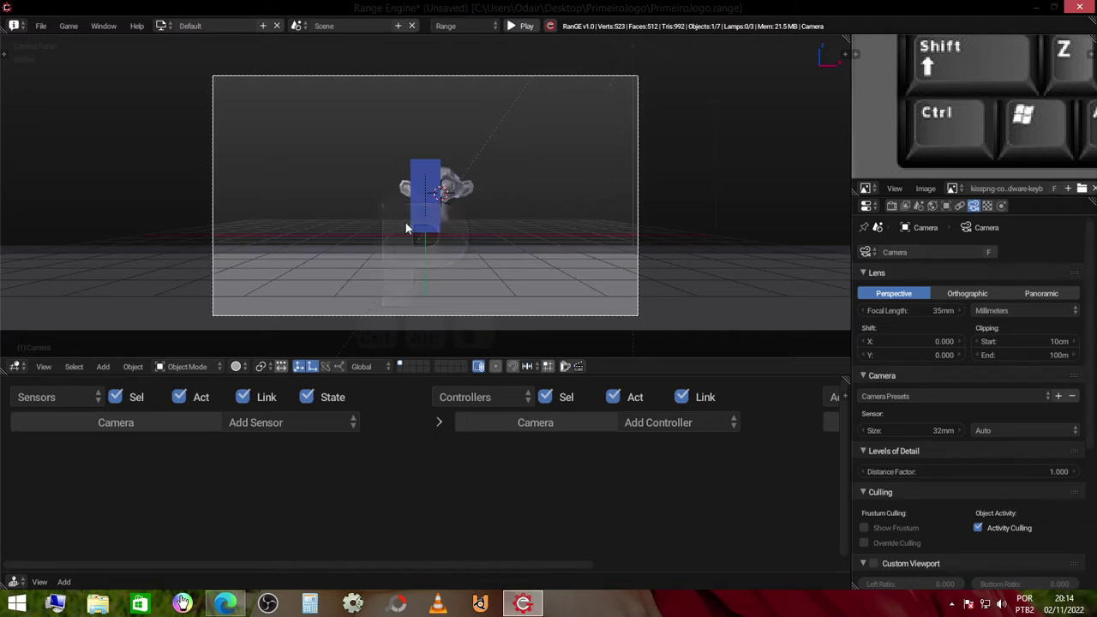